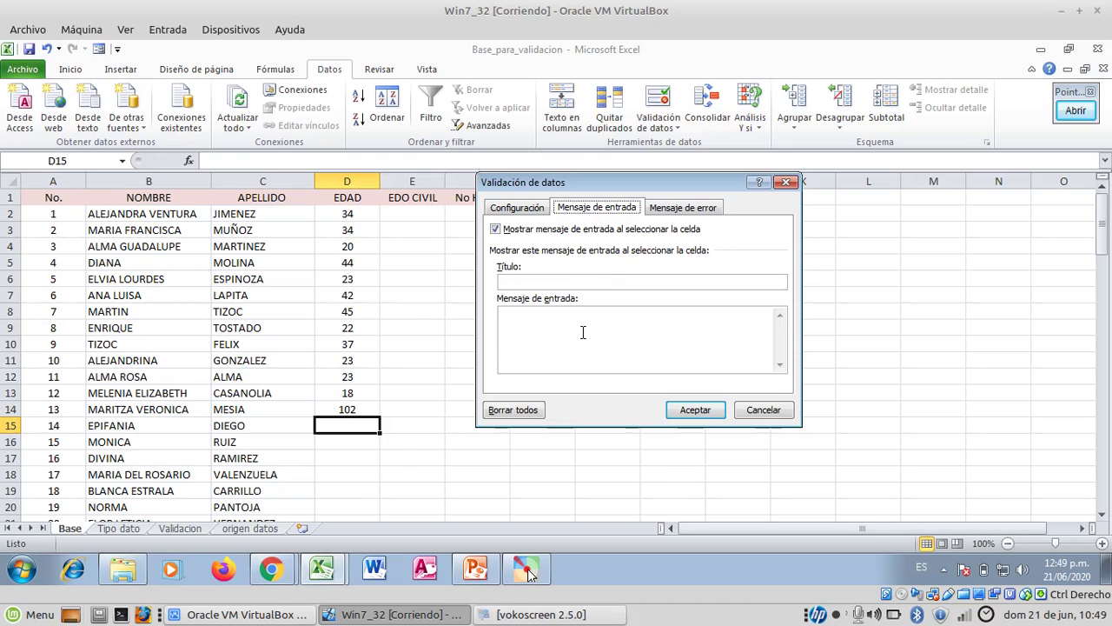
Give cell D15 an input message titled "Ayuda" reading "Este campo solo acepta edades entre 18 y 100".
{"action": "left_click", "coordinate": [592, 276]}
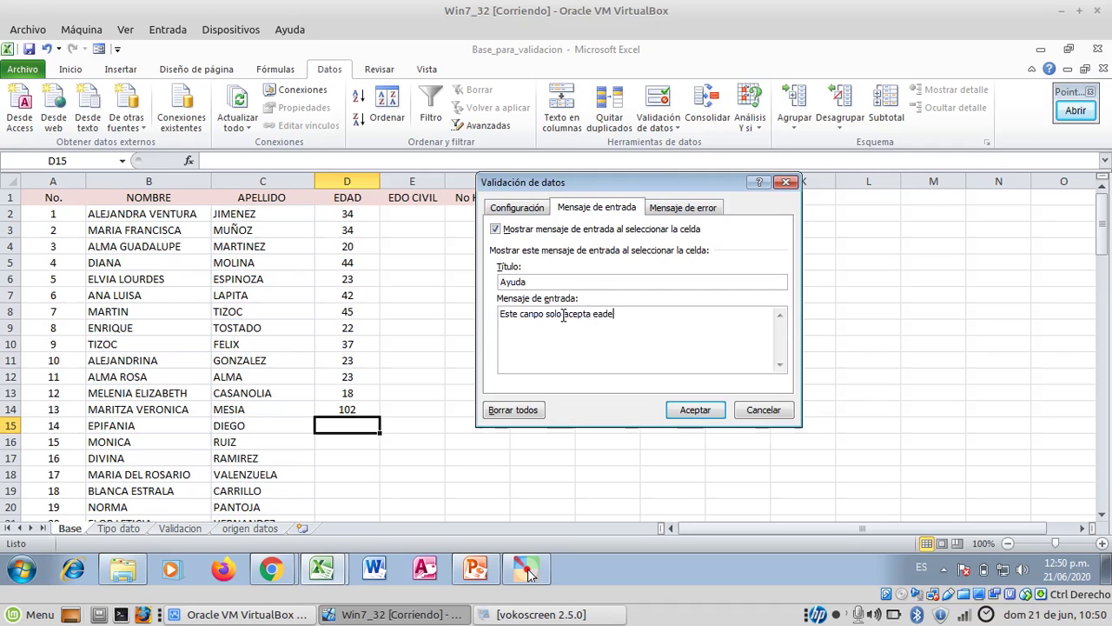
{"action": "key", "text": "BackSpace"}
{"action": "key", "text": "BackSpace"}
{"action": "key", "text": "BackSpace"}
{"action": "type", "text": "m"}
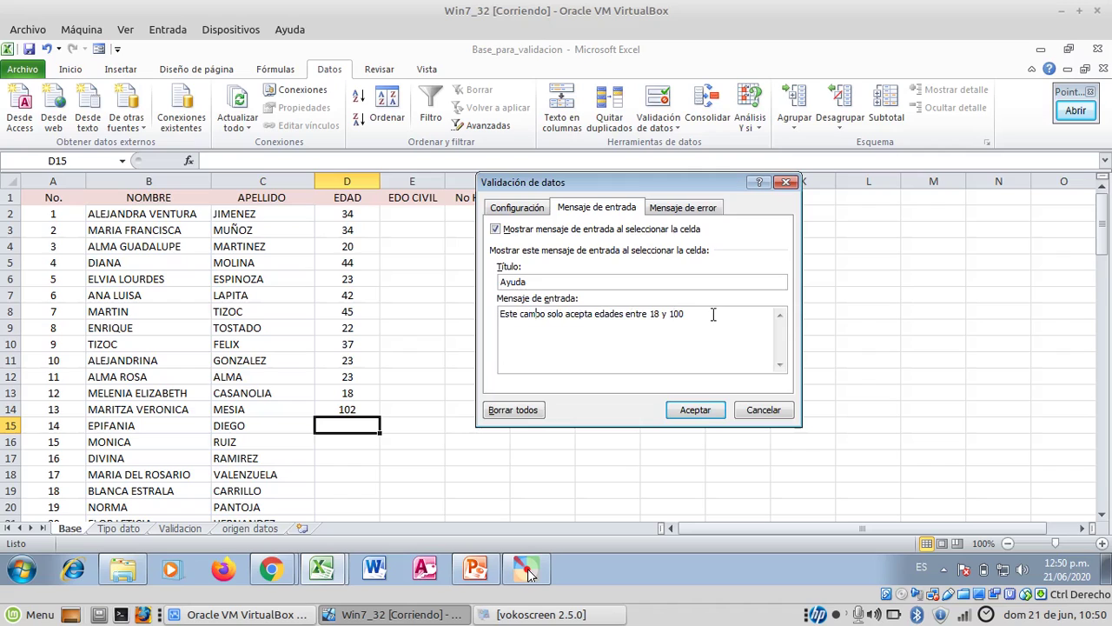
{"action": "left_click", "coordinate": [695, 410]}
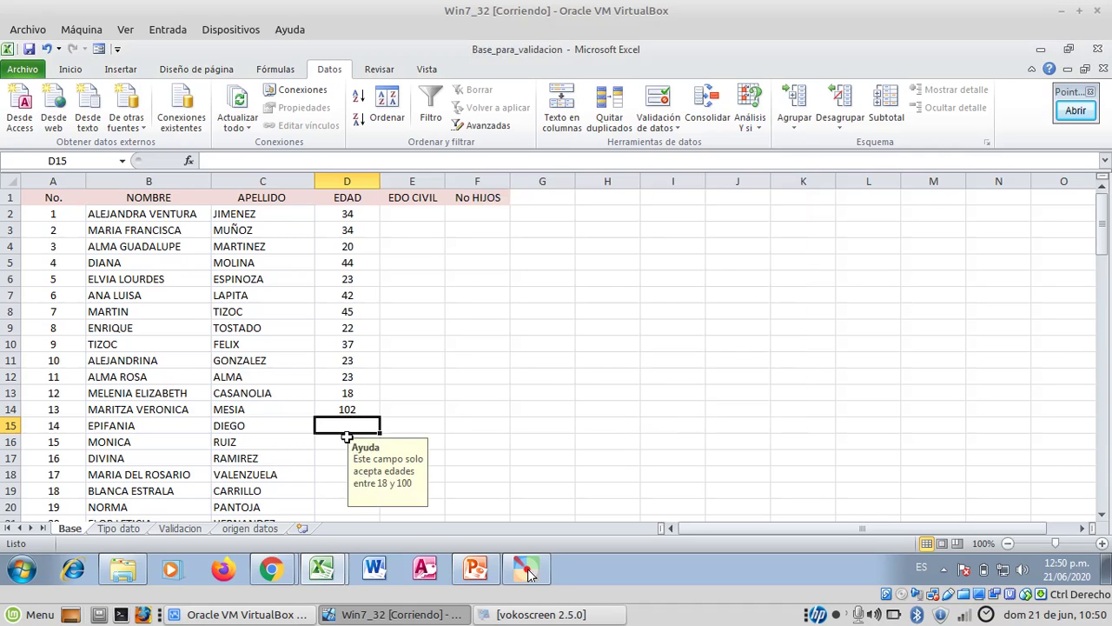
Compare the input message on neighbouring EDAD cells and reopen the data validation criteria for cell D15.
{"action": "left_click", "coordinate": [354, 407]}
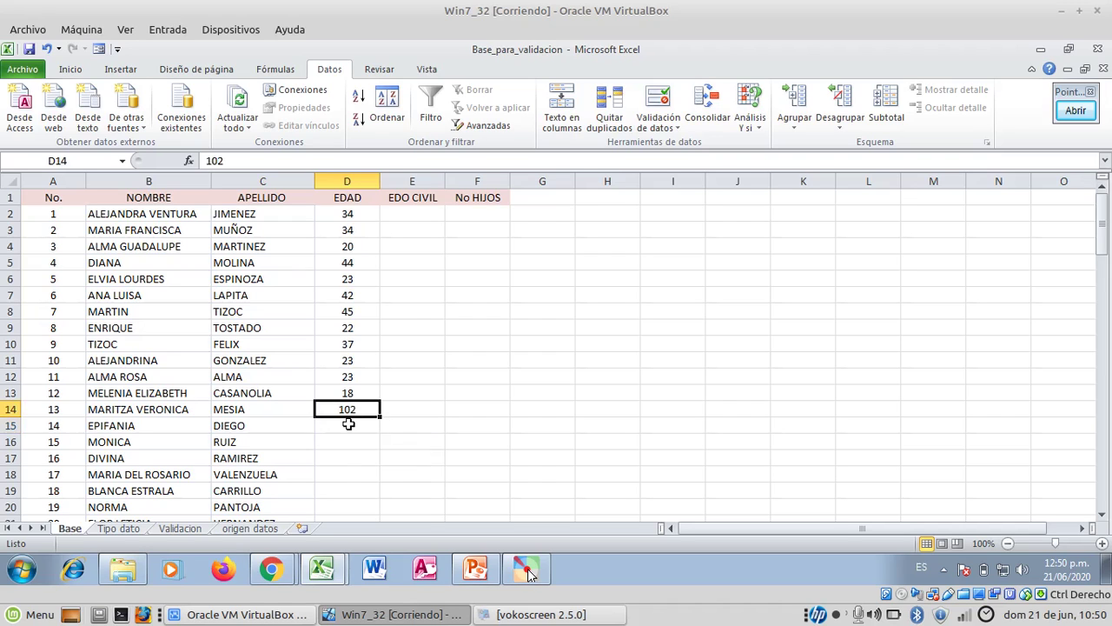
{"action": "left_click", "coordinate": [350, 424]}
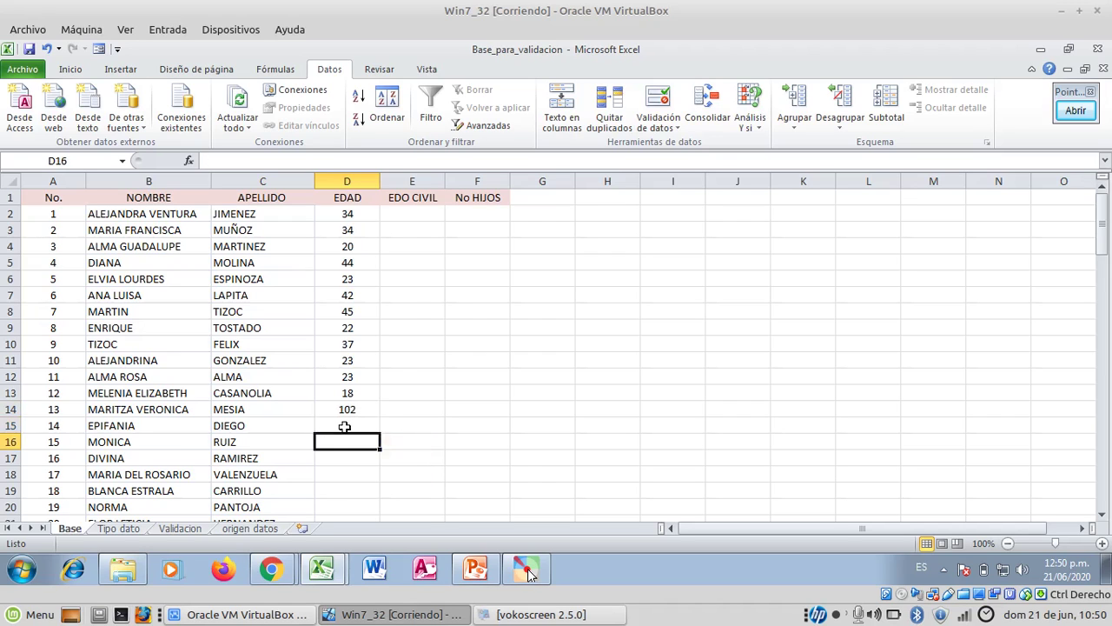
{"action": "left_click", "coordinate": [671, 129]}
{"action": "left_click", "coordinate": [683, 144]}
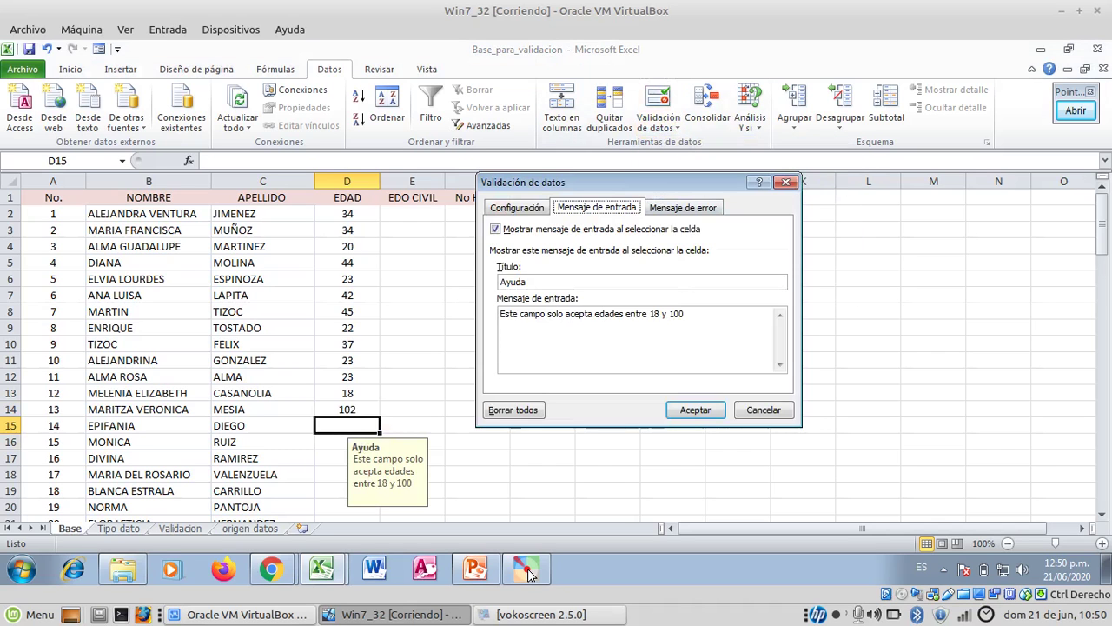
{"action": "left_click", "coordinate": [539, 209]}
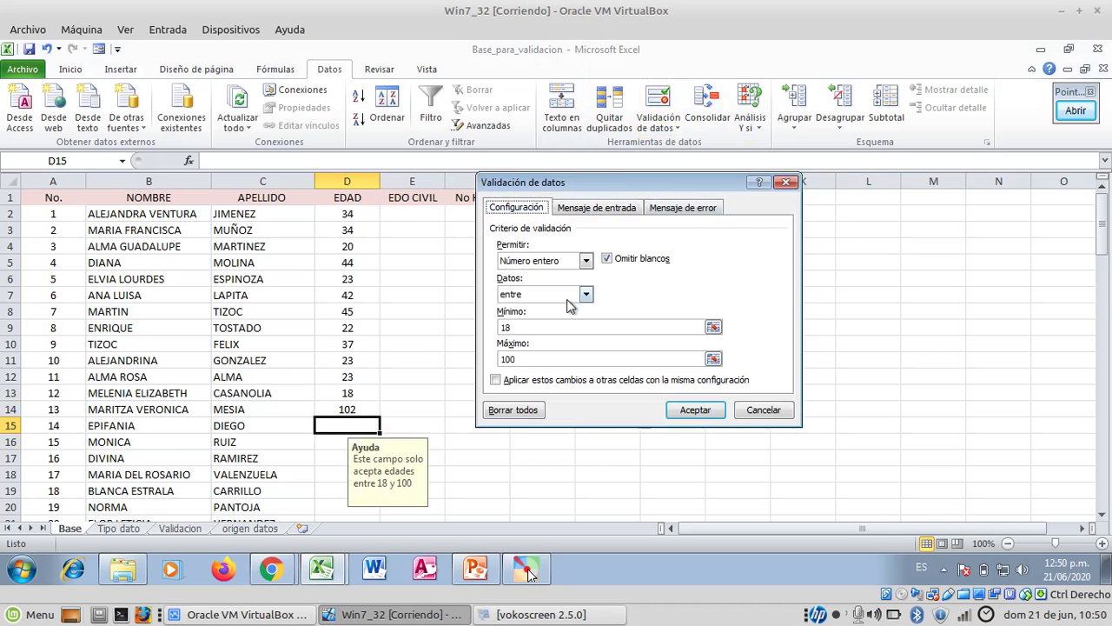
Mark the checkbox for applying changes to other cells with a red rectangle and arrow, and close the annotation tool.
{"action": "left_click", "coordinate": [1076, 110]}
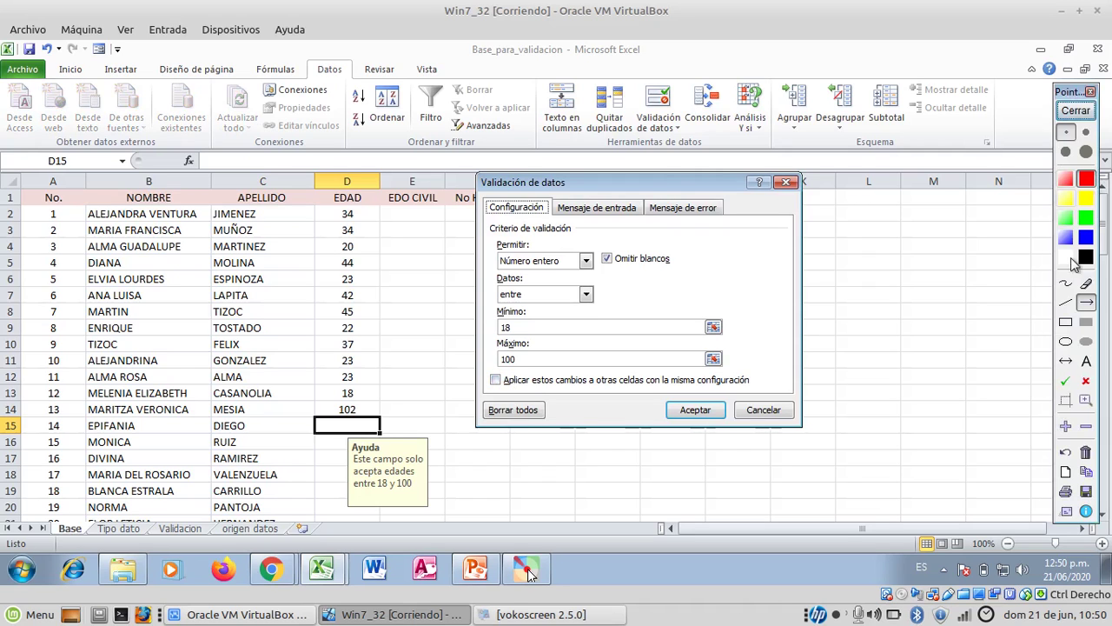
{"action": "left_click", "coordinate": [1066, 322]}
{"action": "left_click_drag", "start_coordinate": [481, 369], "coordinate": [515, 393]}
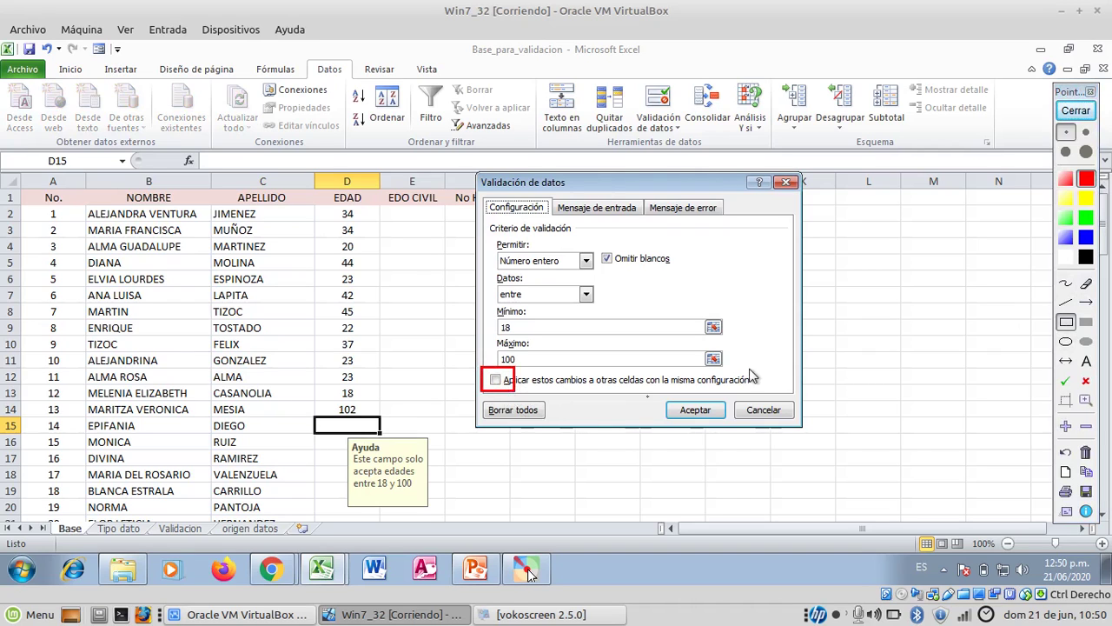
{"action": "left_click", "coordinate": [1086, 301]}
{"action": "left_click_drag", "start_coordinate": [608, 363], "coordinate": [517, 375]}
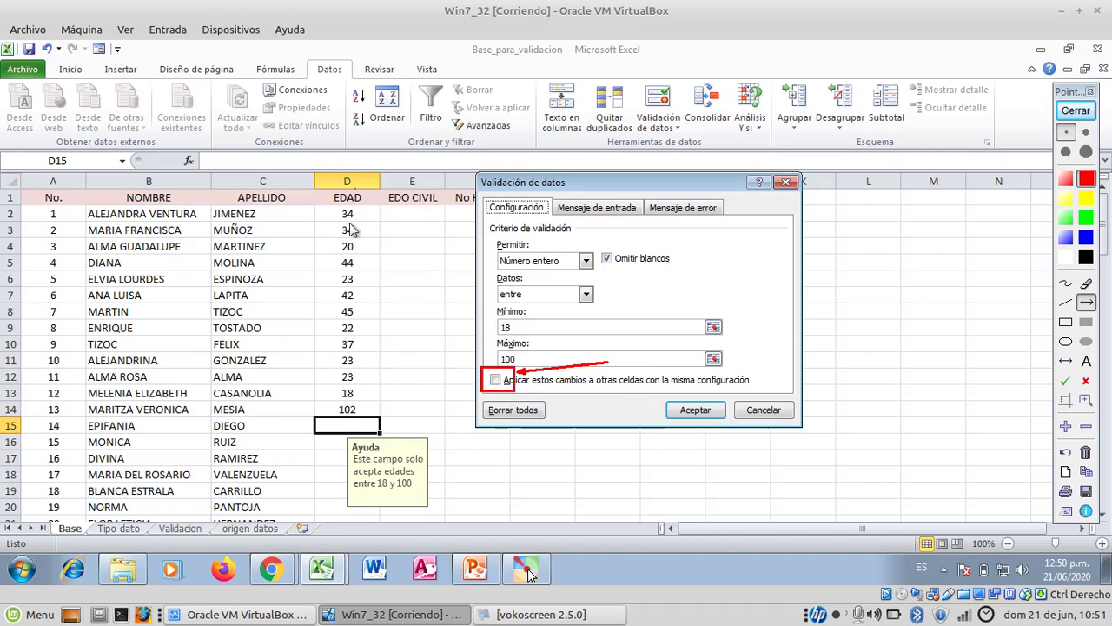
{"action": "left_click", "coordinate": [1077, 111]}
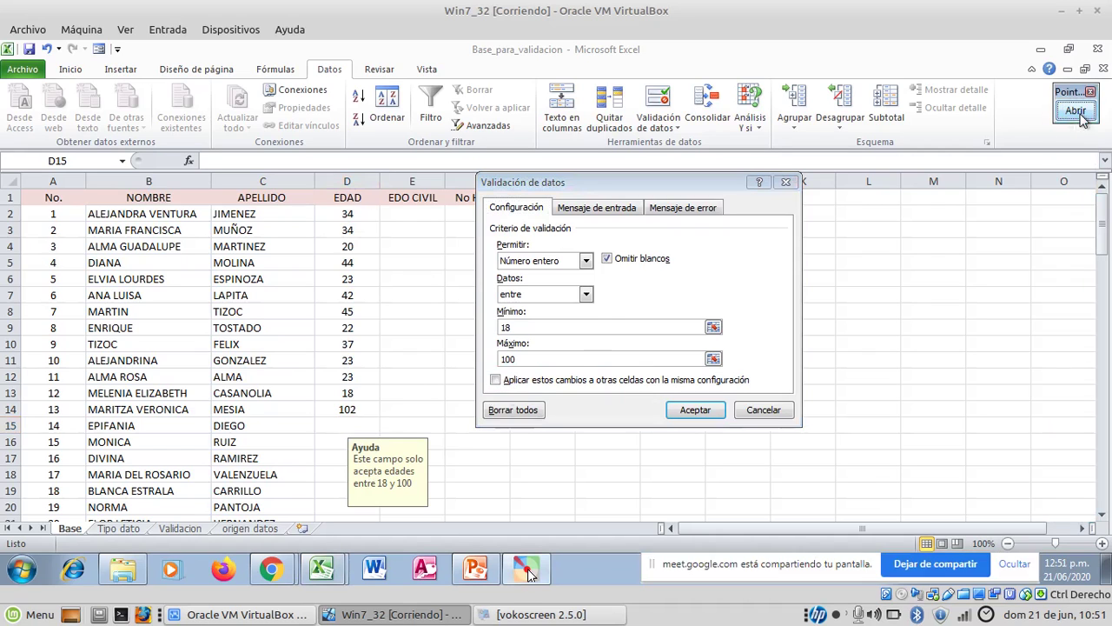
Apply the D15 validation changes to all cells with the same configuration and enter 23 in D15.
{"action": "left_click", "coordinate": [494, 379]}
{"action": "left_click", "coordinate": [695, 411]}
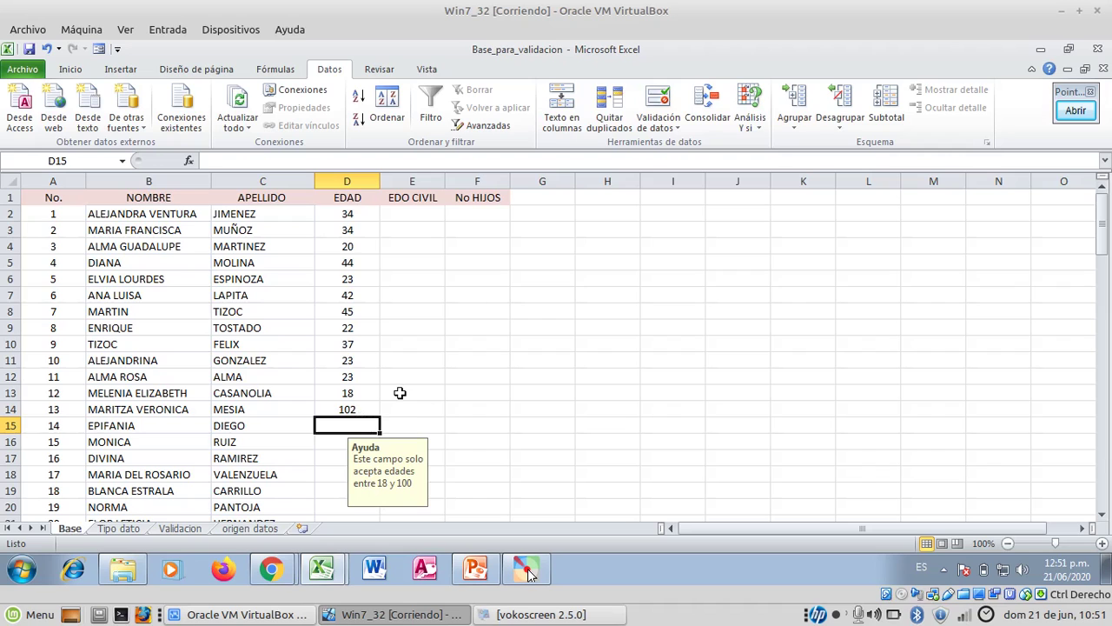
{"action": "type", "text": "23"}
{"action": "key", "text": "Return"}
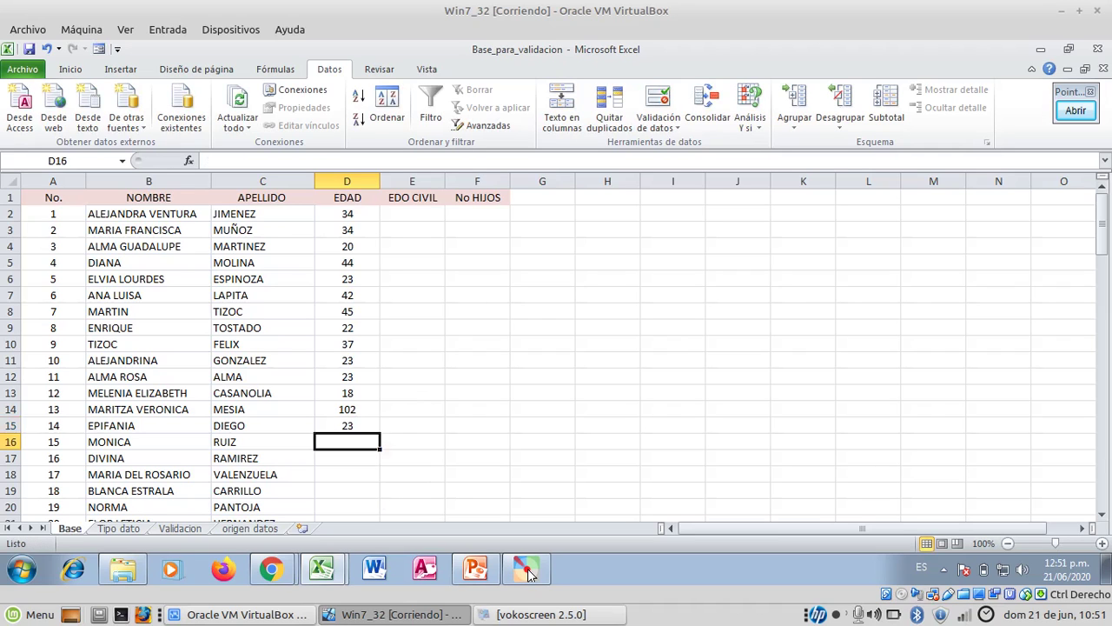
{"action": "left_click", "coordinate": [427, 201]}
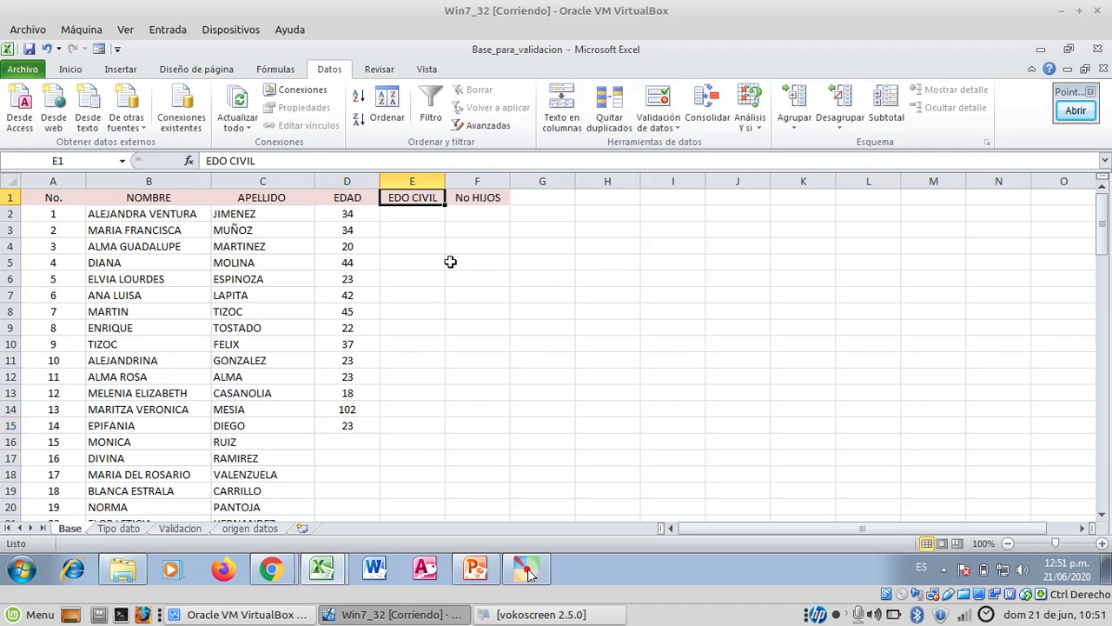
{"action": "left_click", "coordinate": [344, 173]}
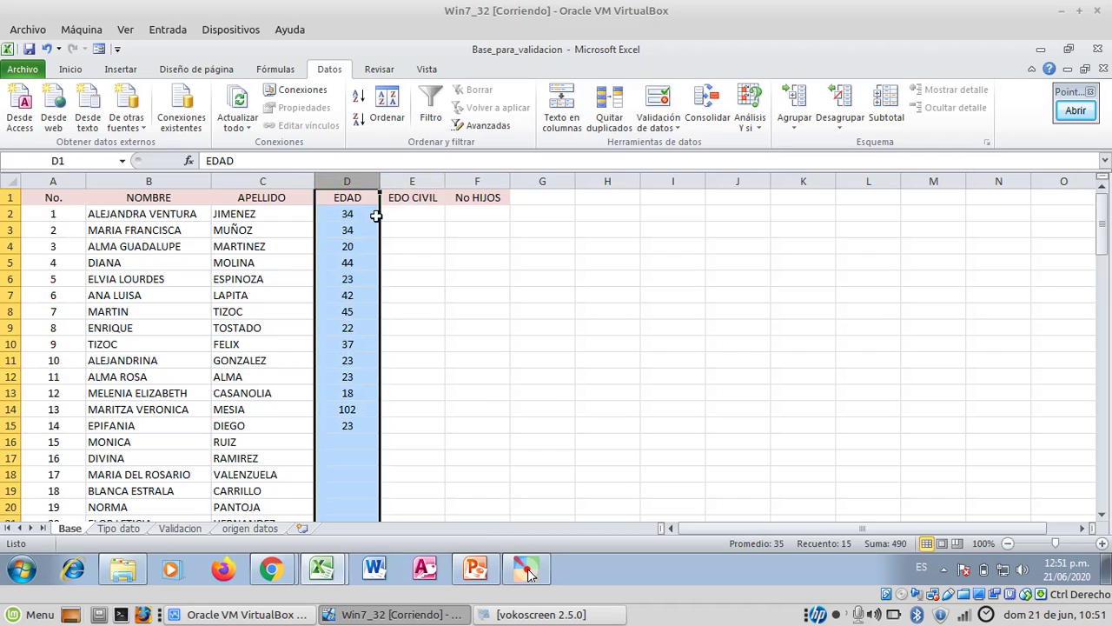
{"action": "left_click", "coordinate": [463, 180]}
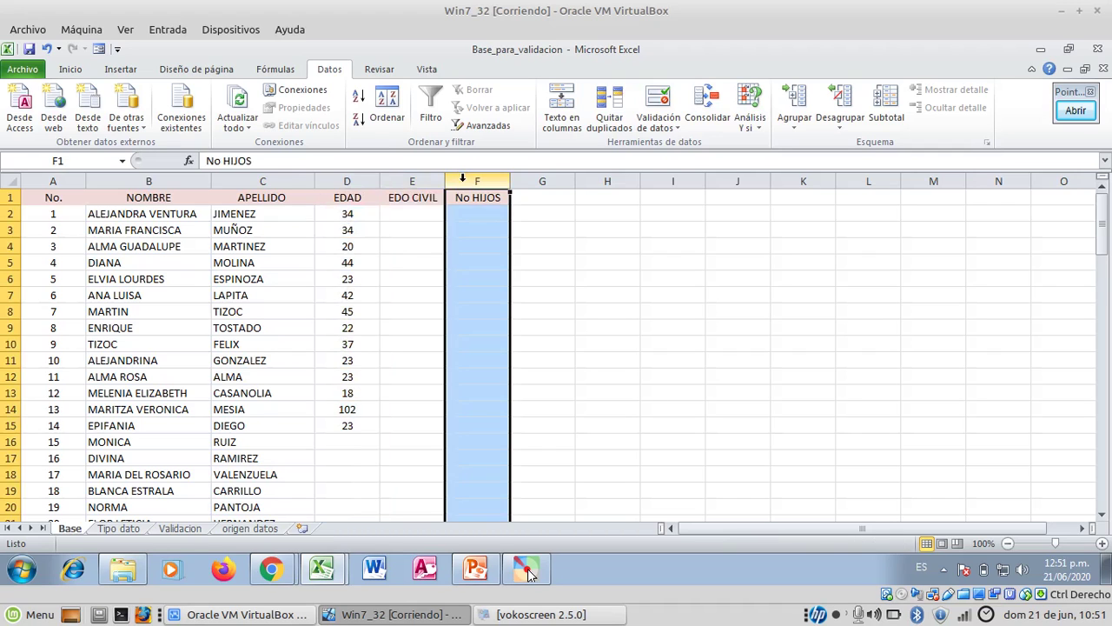
{"action": "left_click", "coordinate": [412, 181]}
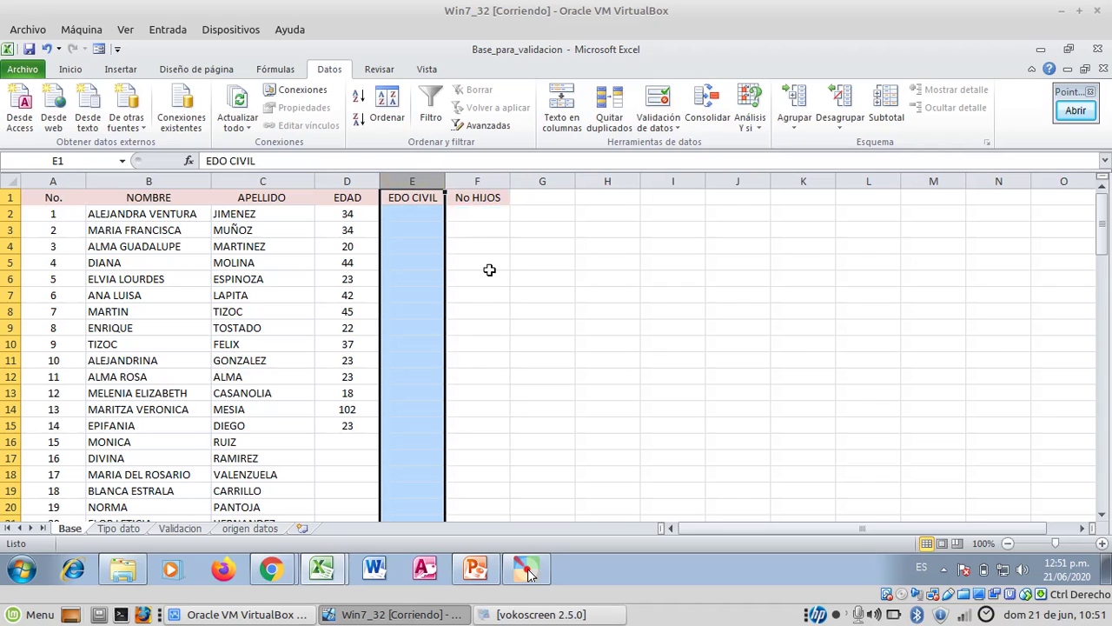
Add data validation to the whole No HIJOS column, allowing only whole numbers between 0 and 10.
{"action": "left_click", "coordinate": [488, 179]}
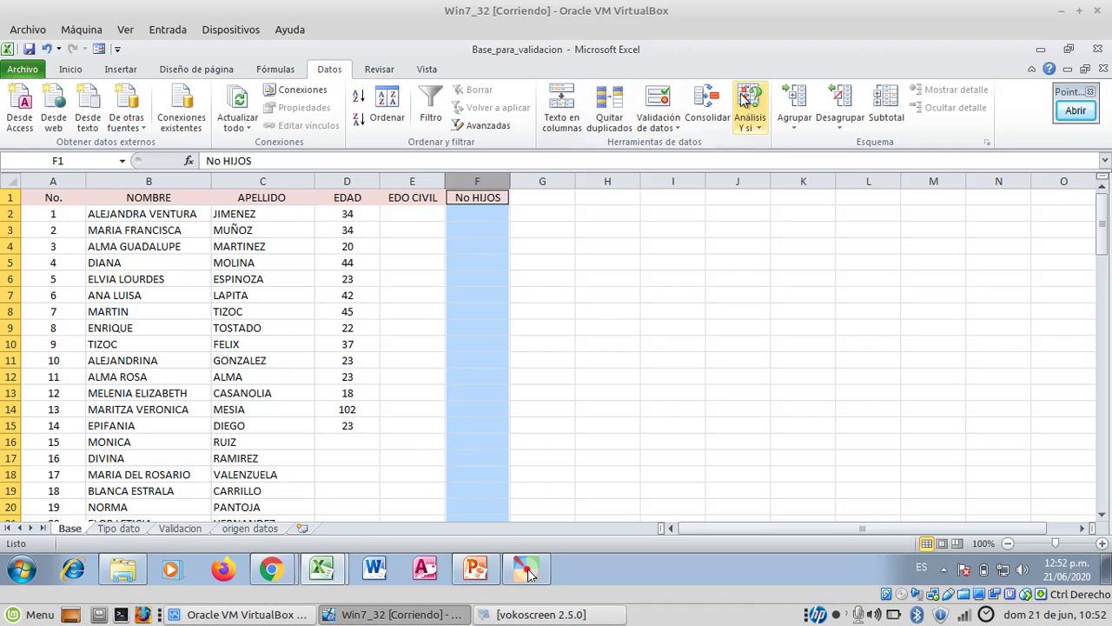
{"action": "left_click", "coordinate": [677, 128]}
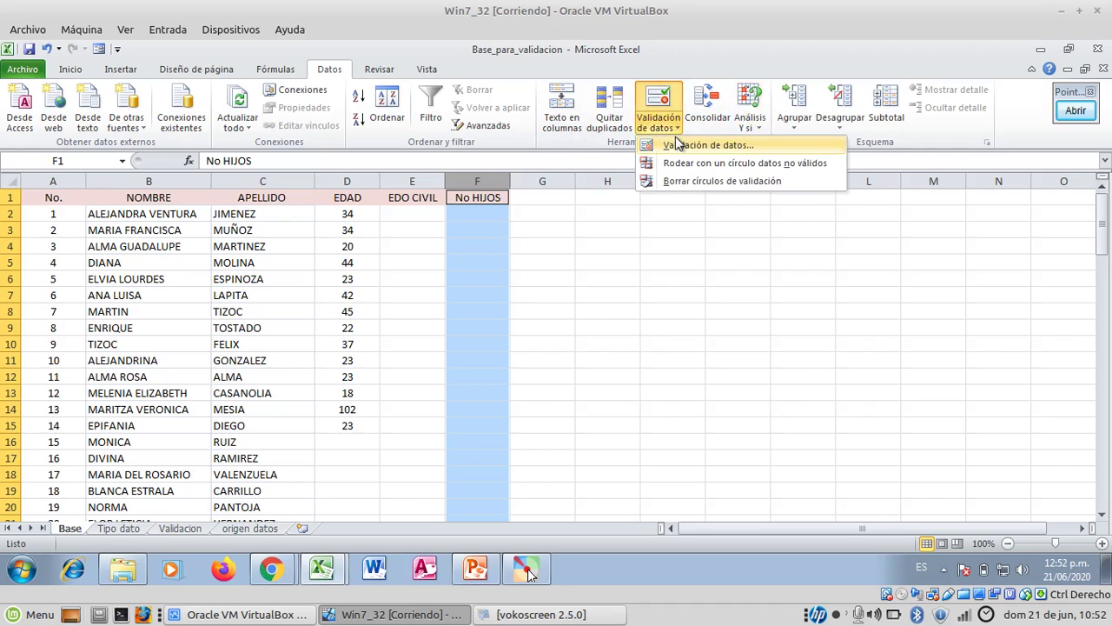
{"action": "left_click", "coordinate": [676, 144]}
{"action": "left_click_drag", "start_coordinate": [644, 189], "coordinate": [846, 165]}
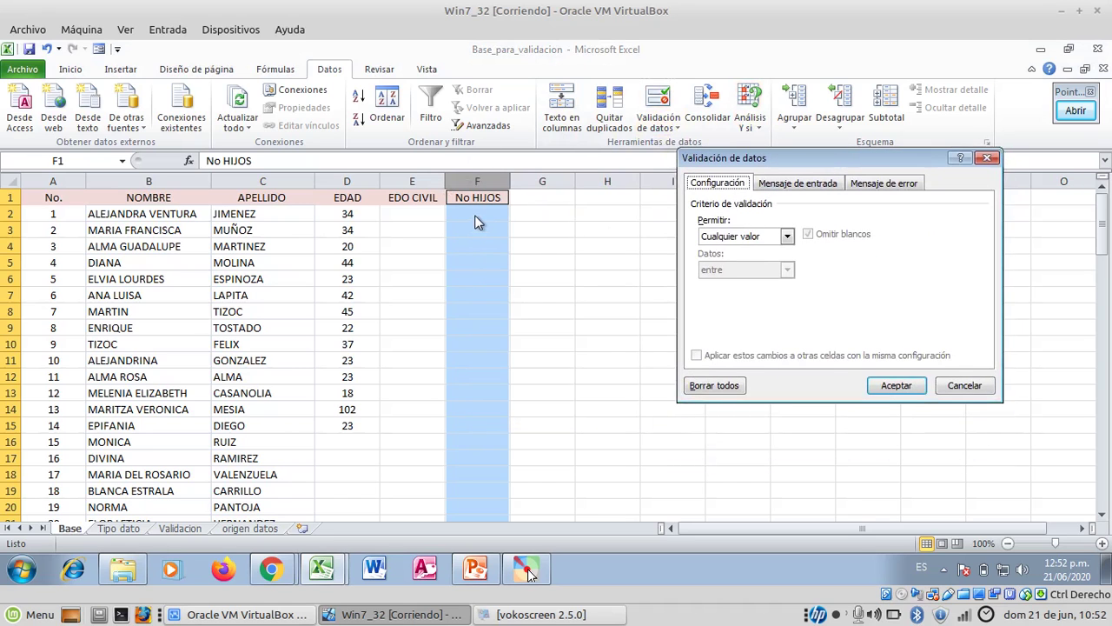
{"action": "left_click", "coordinate": [786, 237]}
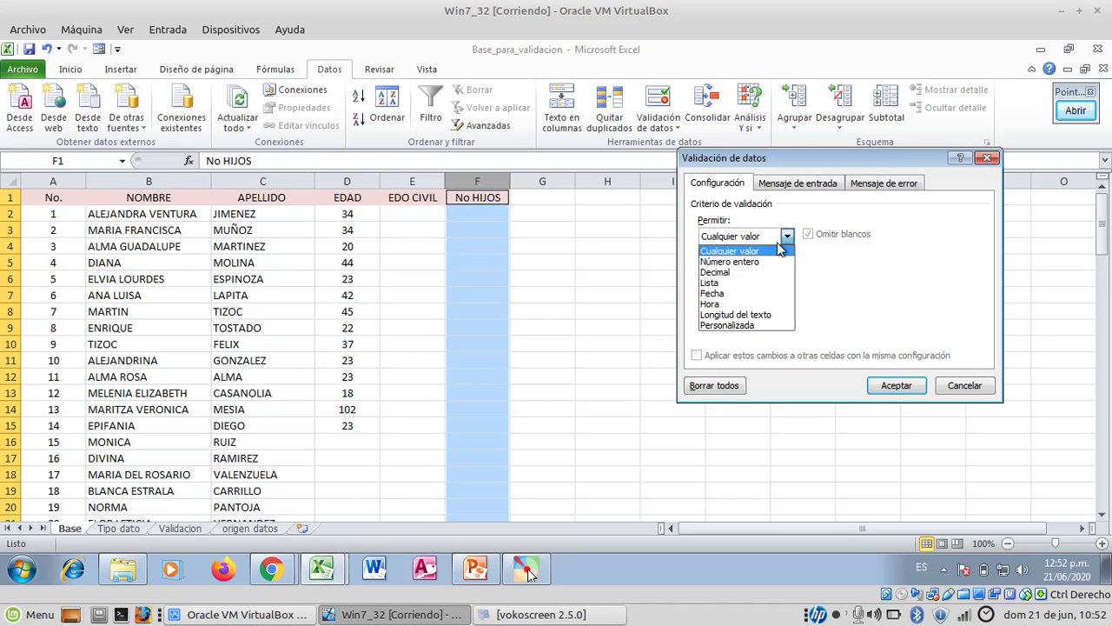
{"action": "left_click", "coordinate": [734, 262]}
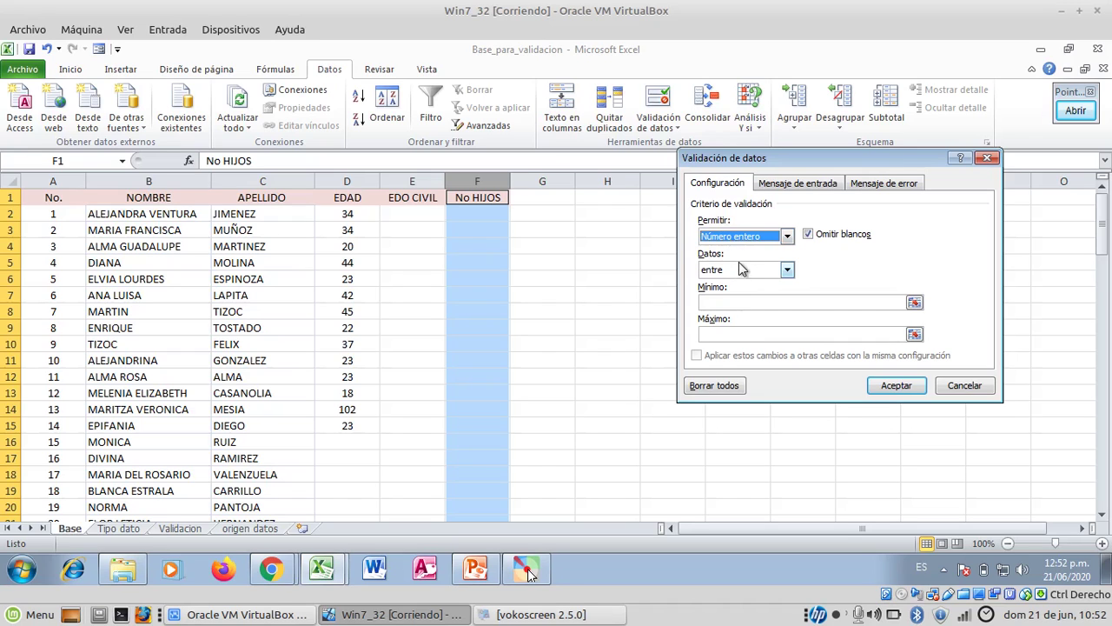
{"action": "left_click", "coordinate": [788, 236]}
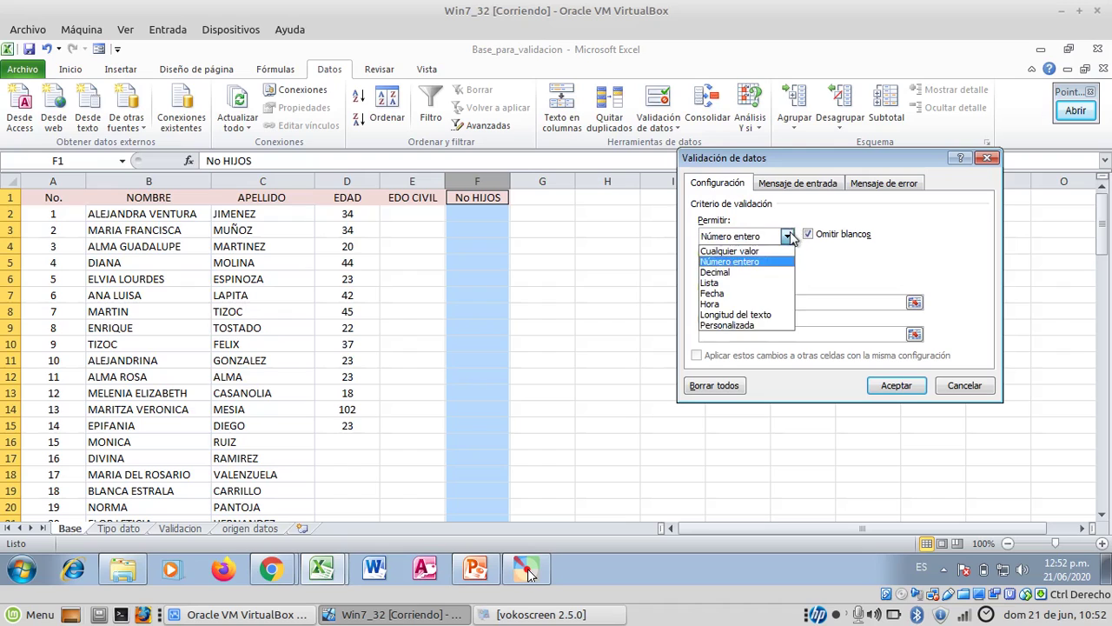
{"action": "left_click", "coordinate": [740, 259]}
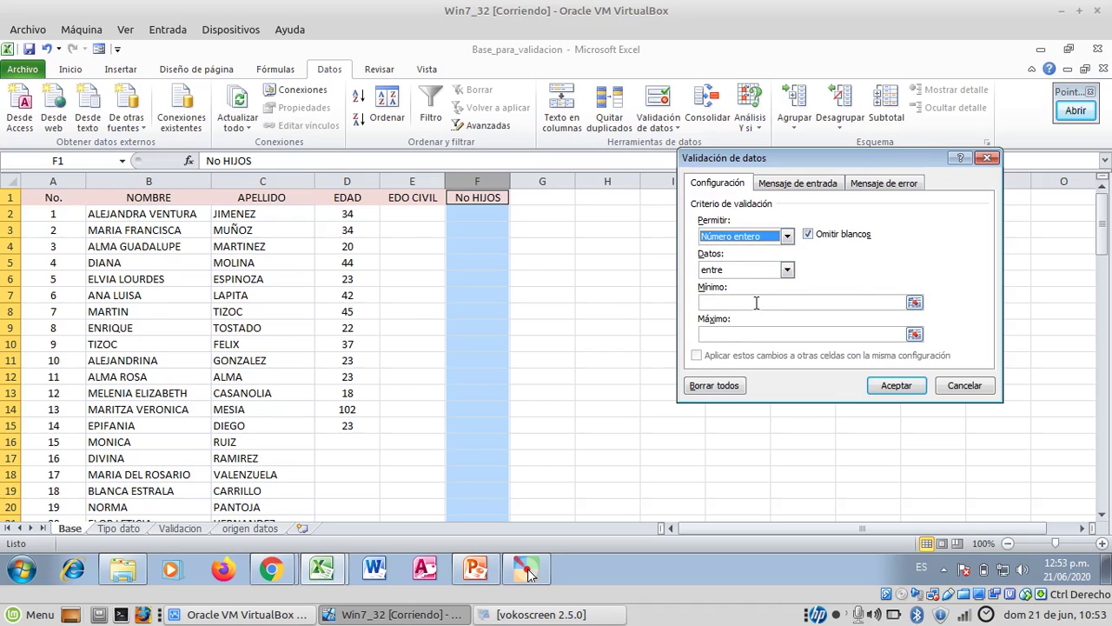
{"action": "left_click", "coordinate": [724, 301]}
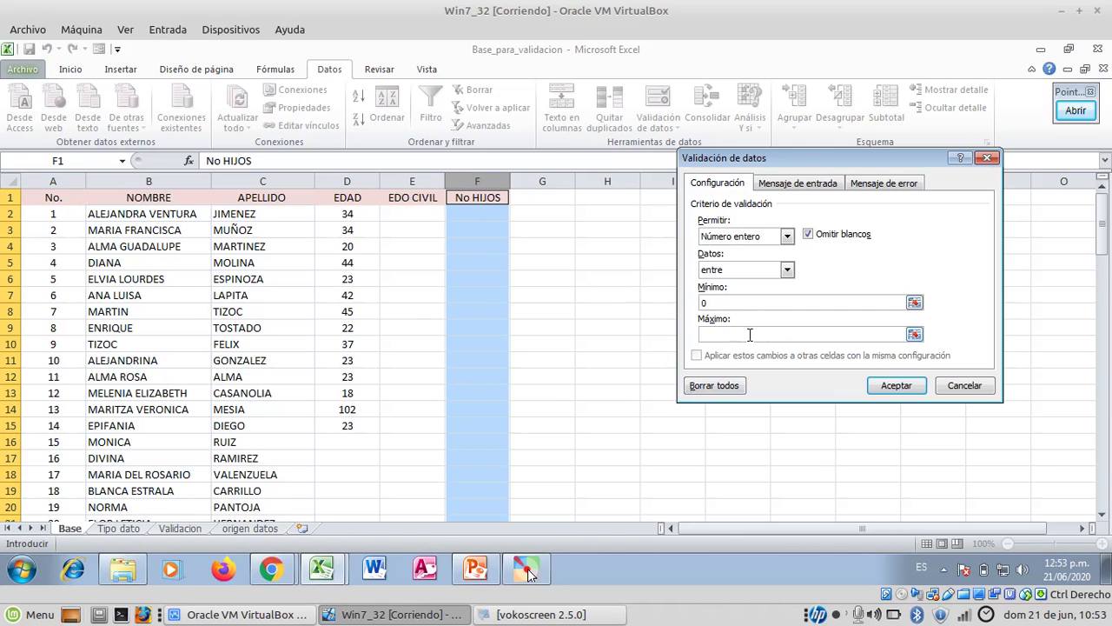
{"action": "type", "text": "10"}
{"action": "left_click", "coordinate": [897, 387]}
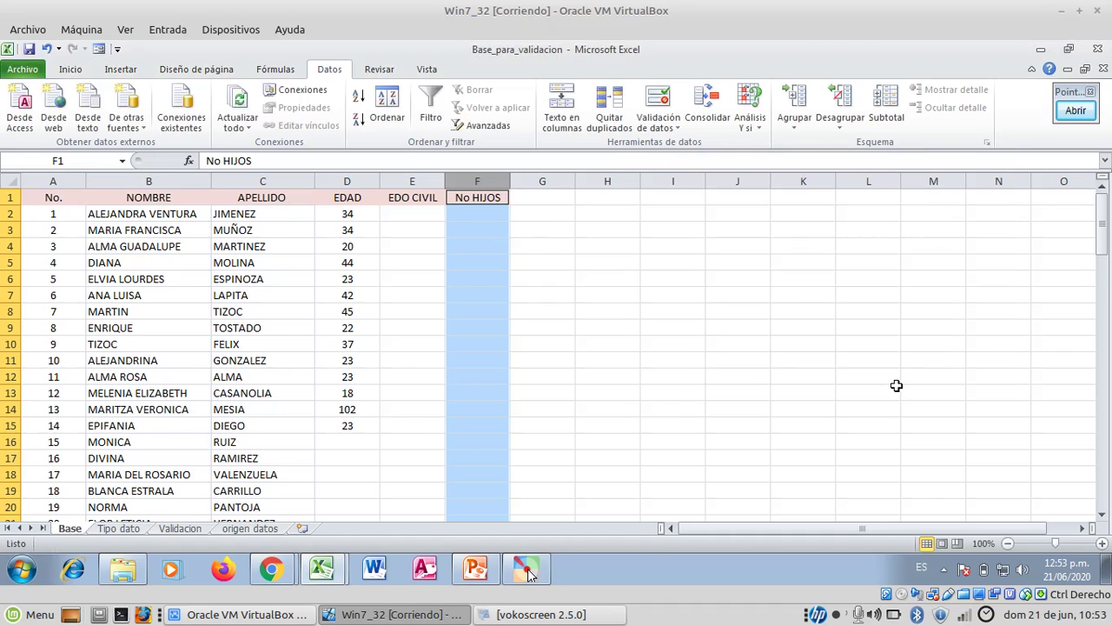
Enter 3, 2, 1 and 0 in cells F2 to F5 of the No HIJOS column.
{"action": "left_click", "coordinate": [474, 214]}
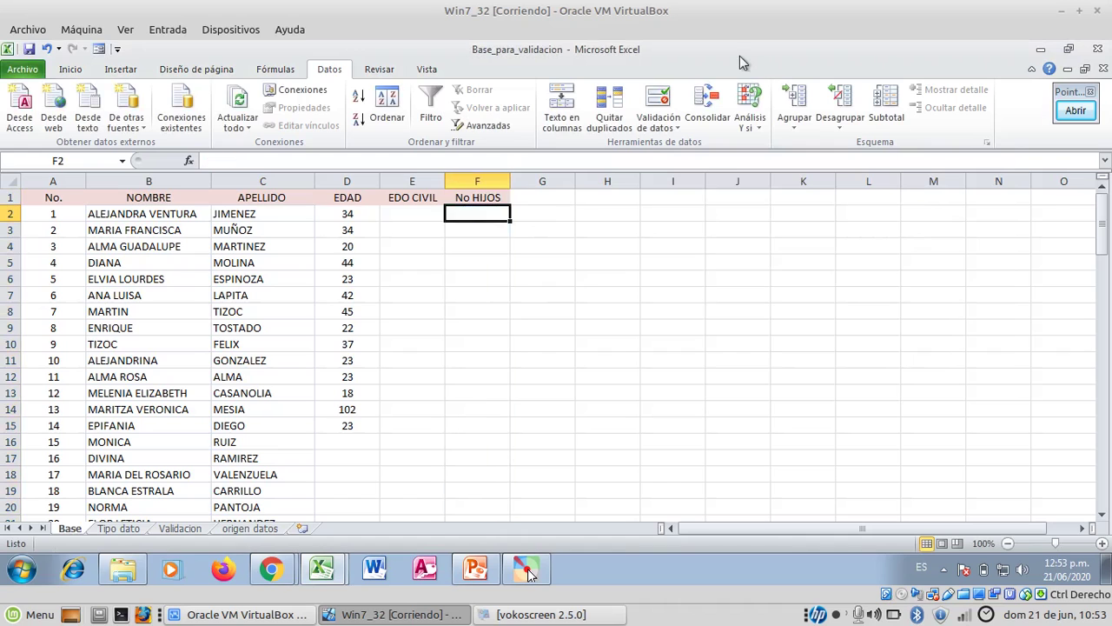
{"action": "type", "text": "3"}
{"action": "key", "text": "Return"}
{"action": "type", "text": "2"}
{"action": "key", "text": "Return"}
{"action": "type", "text": "1"}
{"action": "key", "text": "Return"}
{"action": "type", "text": "0"}
{"action": "key", "text": "Return"}
Try to enter -1 in cell F6 to test the minimum limit, and clear the entry.
{"action": "type", "text": "-1"}
{"action": "key", "text": "Return"}
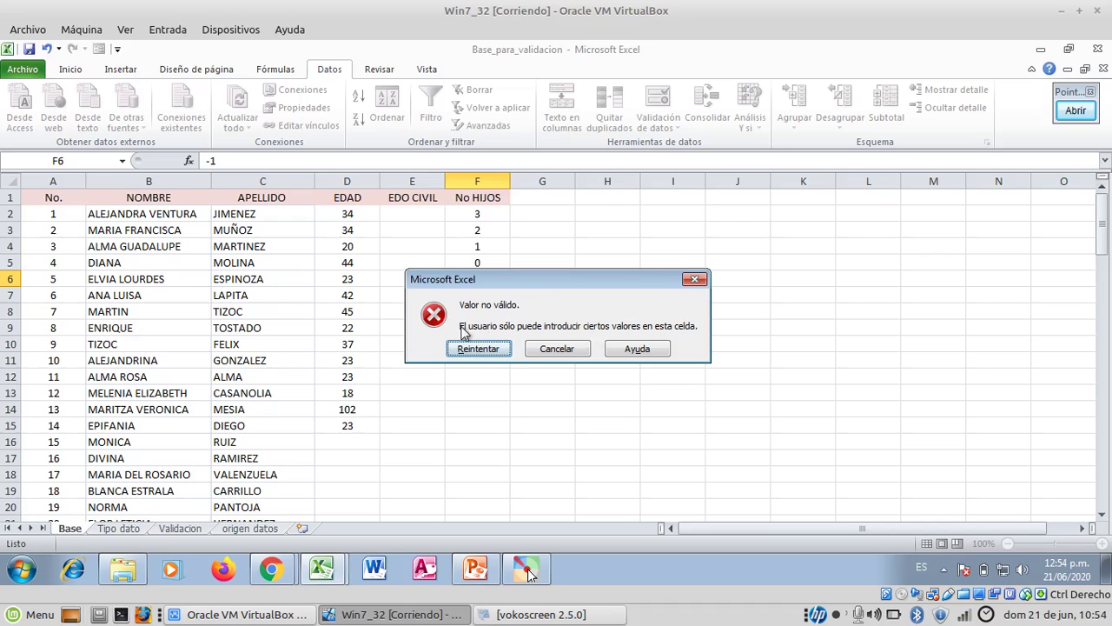
{"action": "left_click", "coordinate": [487, 348]}
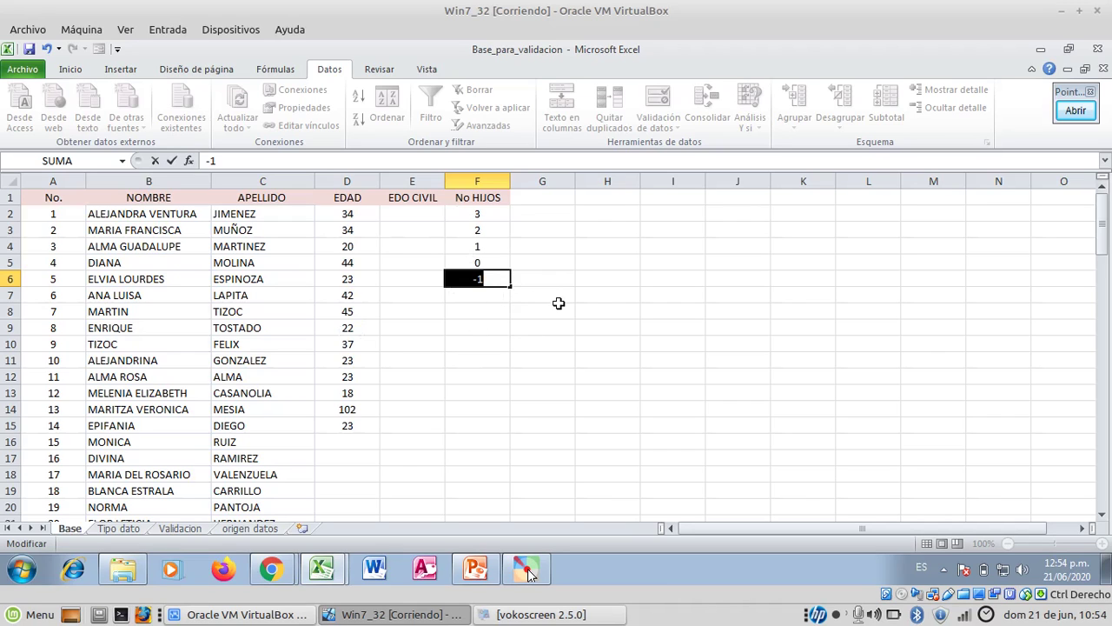
{"action": "key", "text": "BackSpace"}
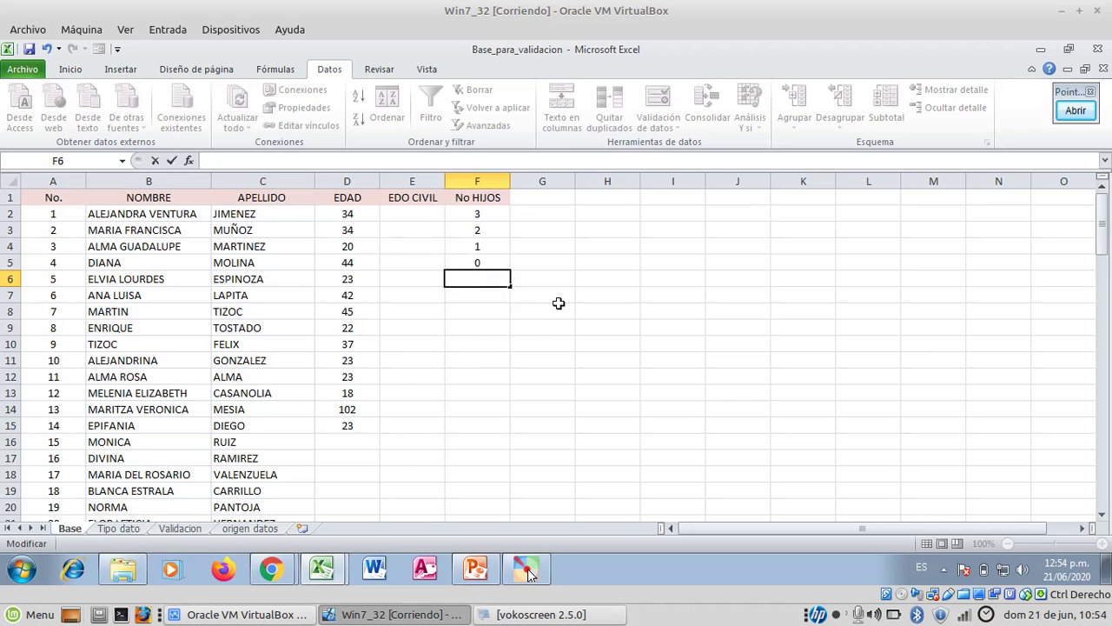
Try the entries 2-5 and 2.5 in cell F6 to test the whole-number rule, and cancel the entry.
{"action": "type", "text": "2-5"}
{"action": "key", "text": "Return"}
{"action": "key", "text": "Return"}
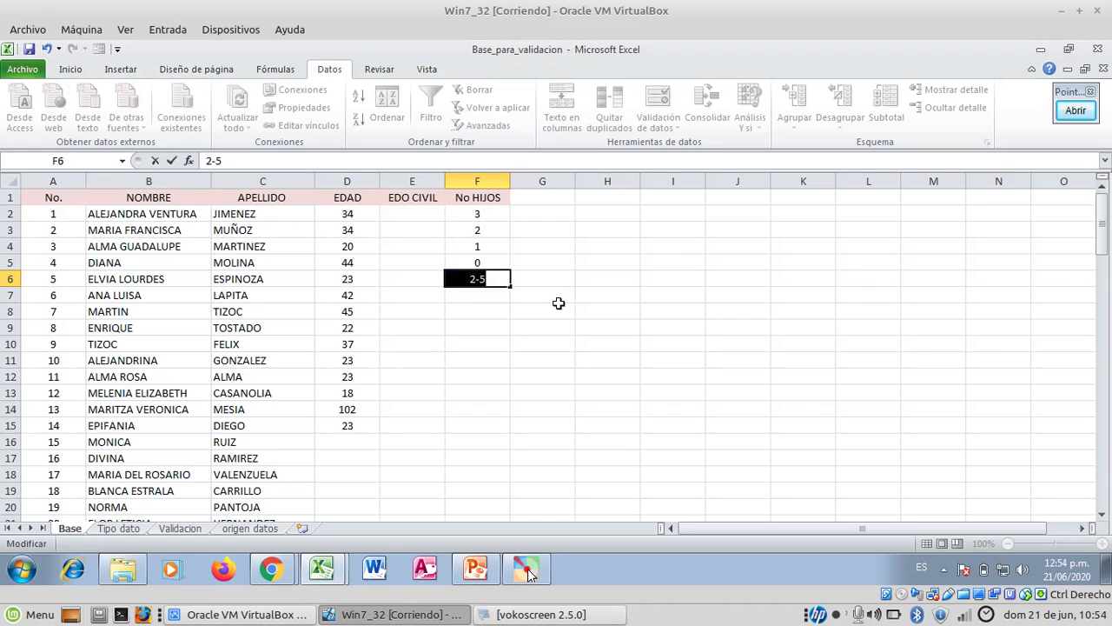
{"action": "type", "text": "2.5"}
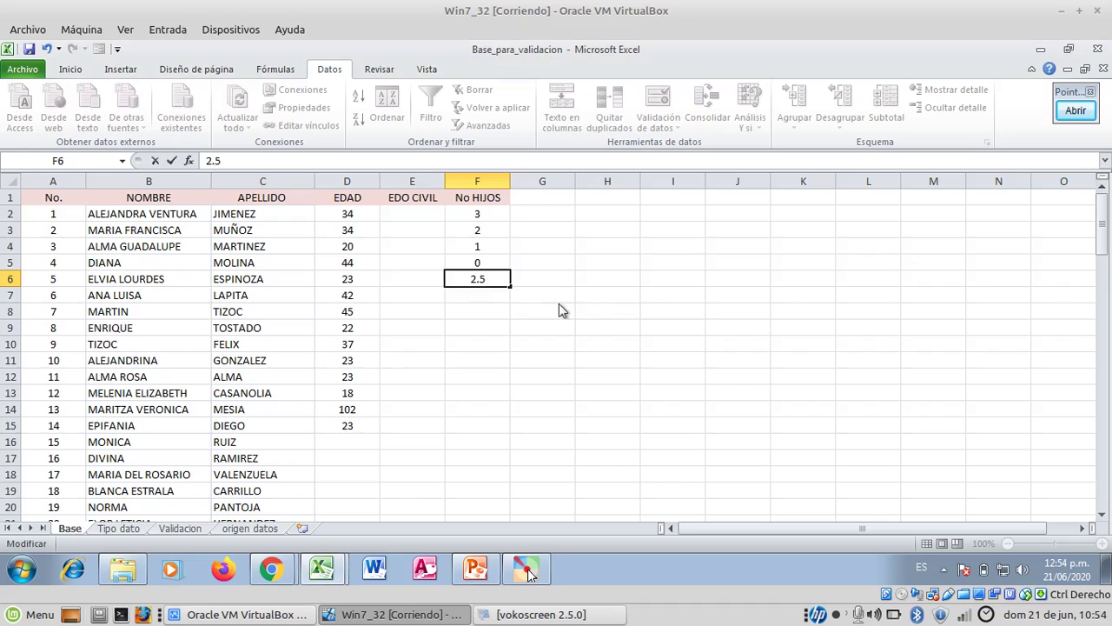
{"action": "key", "text": "Return"}
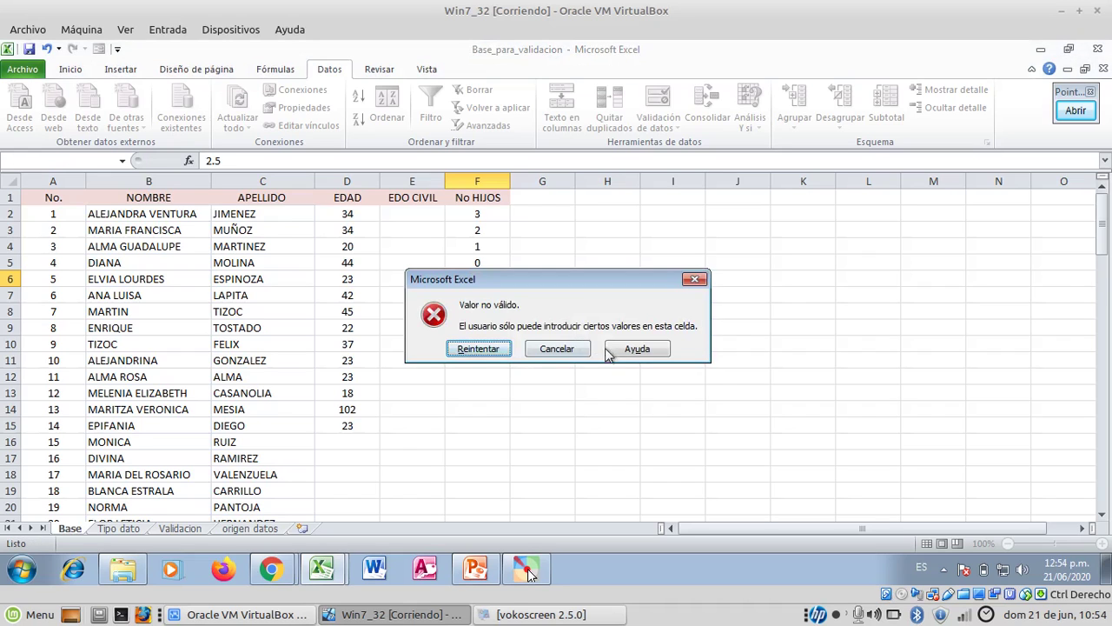
{"action": "left_click", "coordinate": [557, 348]}
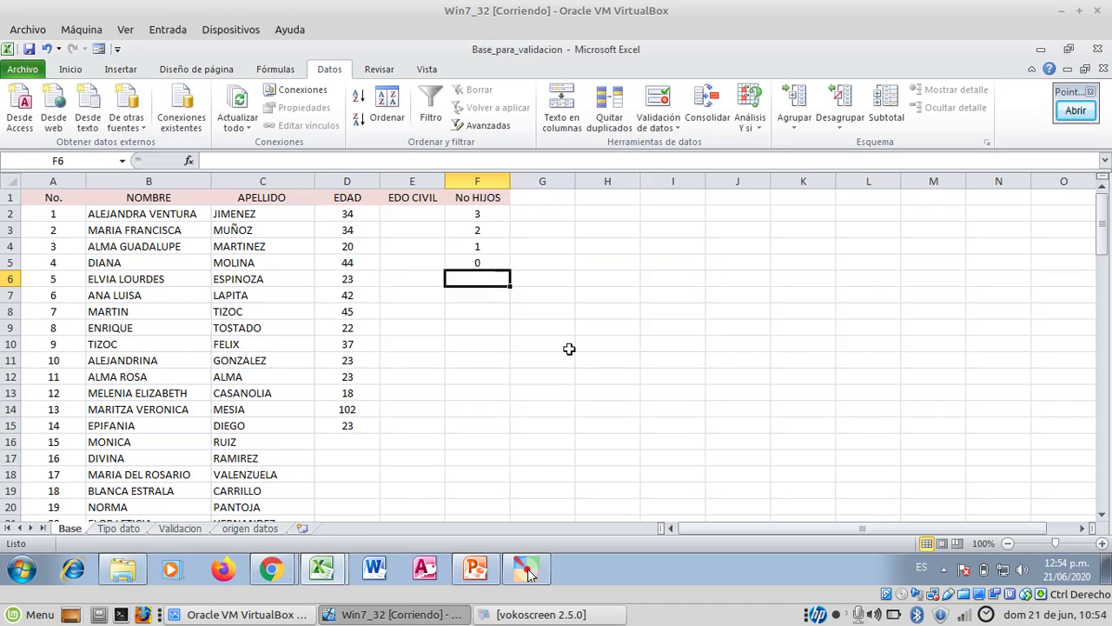
Try to enter 12 in cell F6 to test the maximum limit, and cancel the entry.
{"action": "type", "text": "12"}
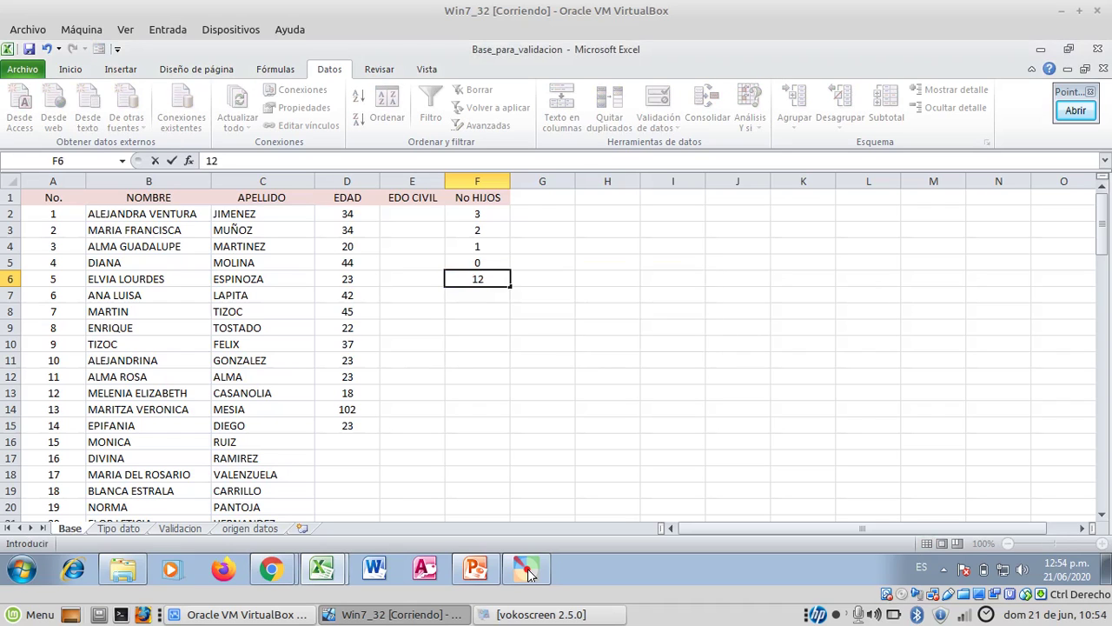
{"action": "key", "text": "Return"}
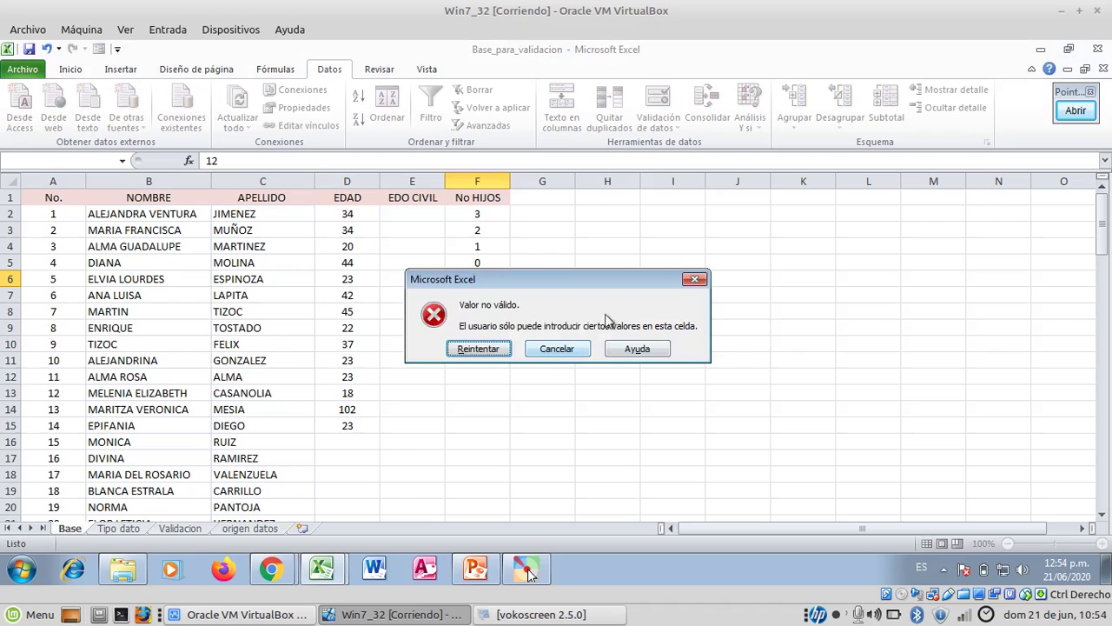
{"action": "left_click", "coordinate": [549, 351]}
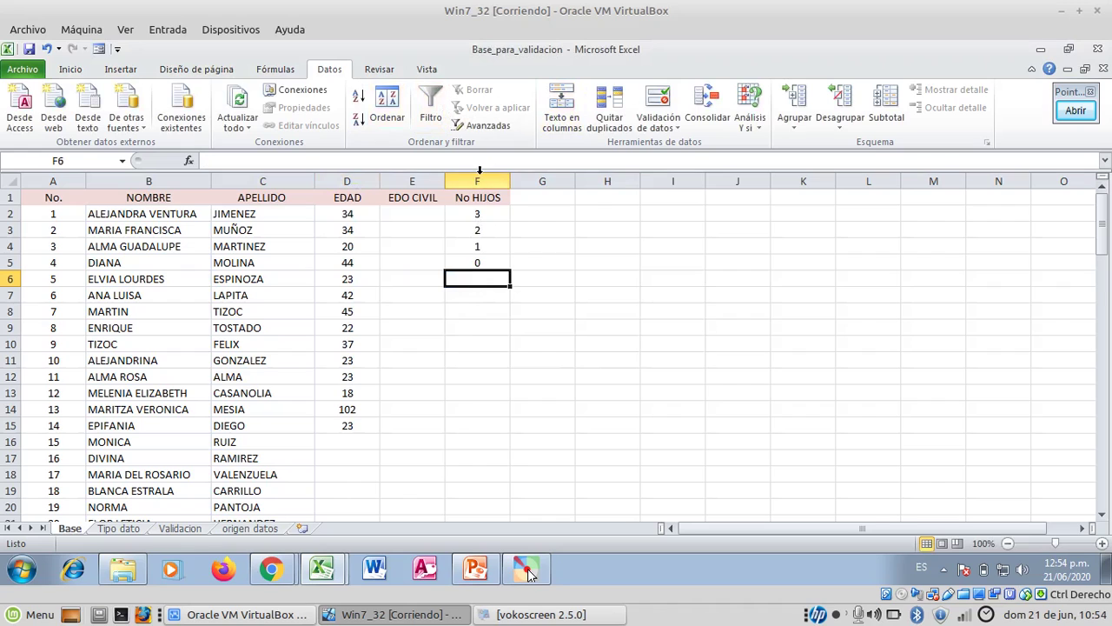
Give the No HIJOS column's validation an Advertencia error alert titled "Ojo" with the message "solo acepta numeros entre 0 y 10".
{"action": "left_click", "coordinate": [480, 181]}
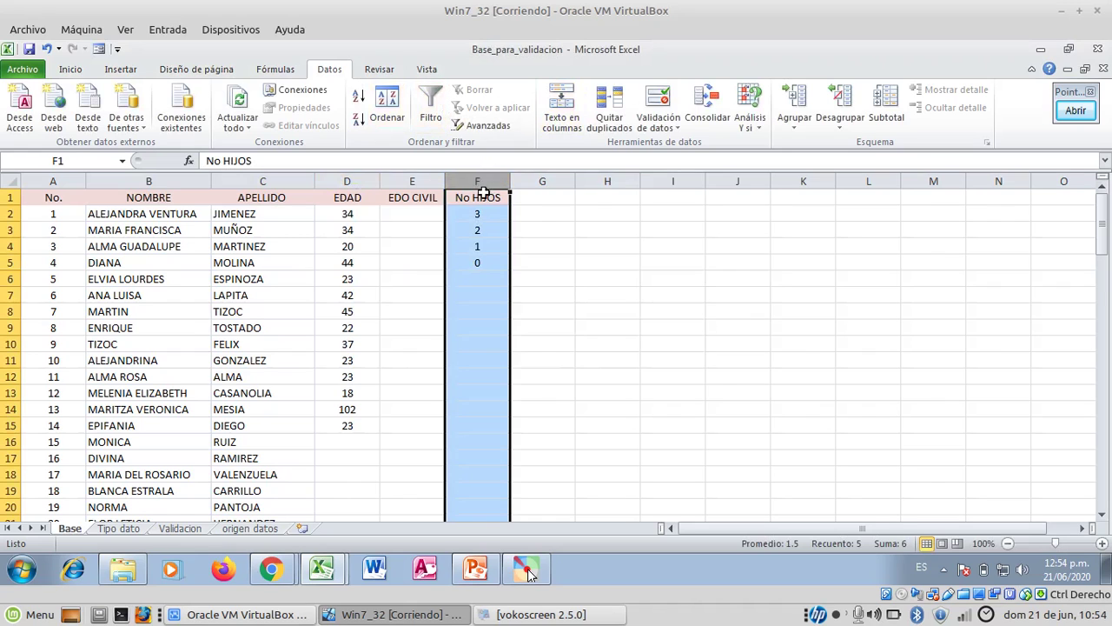
{"action": "left_click", "coordinate": [665, 128]}
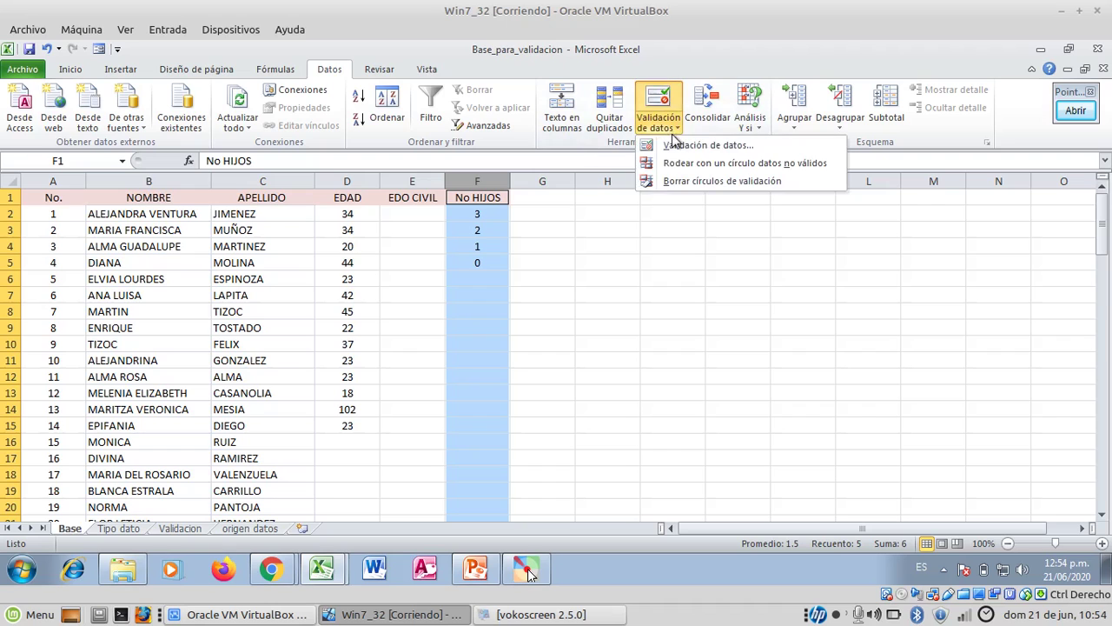
{"action": "left_click", "coordinate": [674, 144]}
{"action": "left_click", "coordinate": [485, 341]}
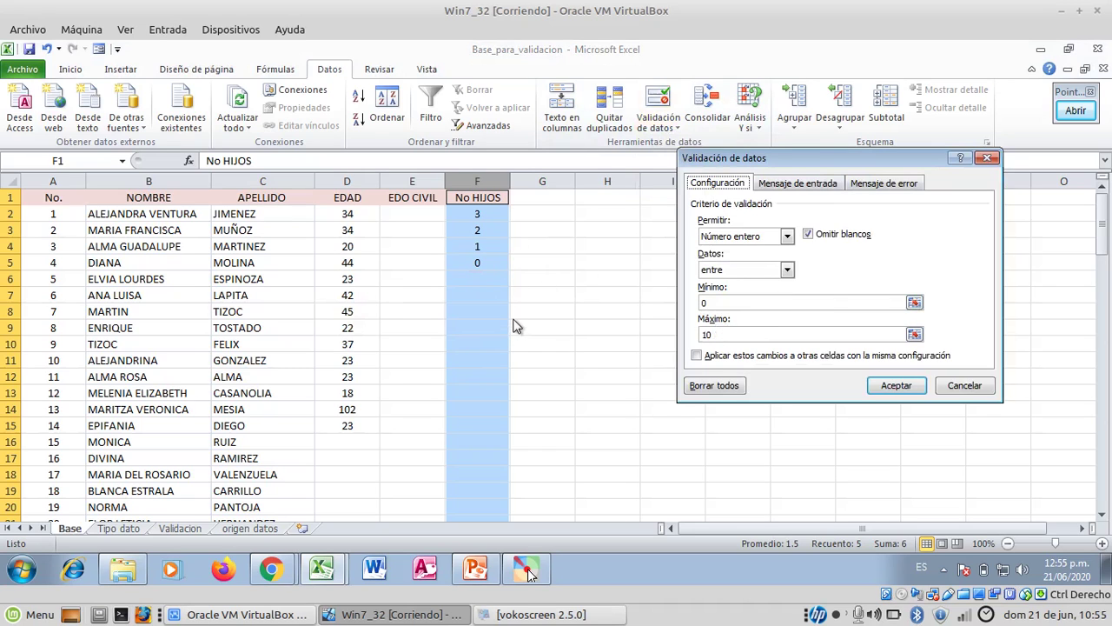
{"action": "left_click", "coordinate": [881, 185]}
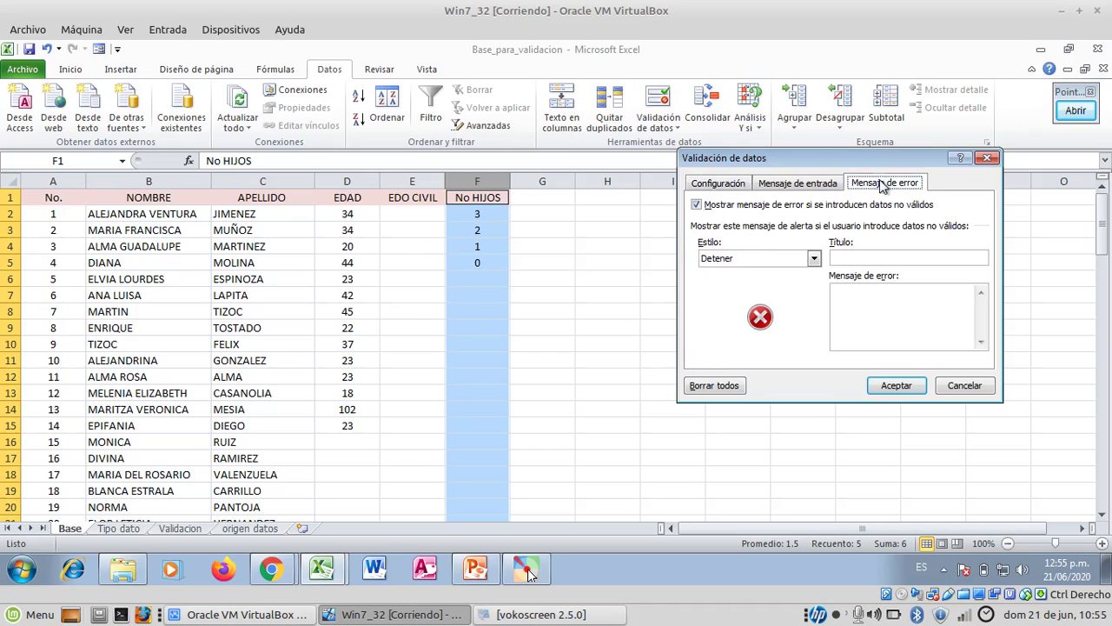
{"action": "left_click", "coordinate": [815, 259]}
{"action": "left_click", "coordinate": [782, 283]}
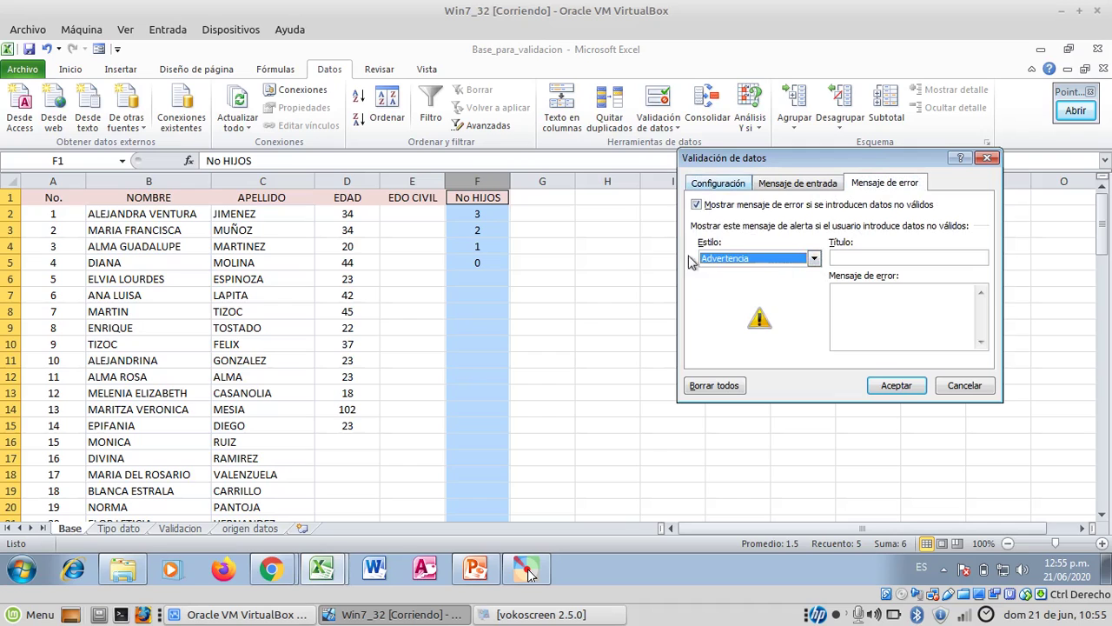
{"action": "left_click", "coordinate": [879, 254]}
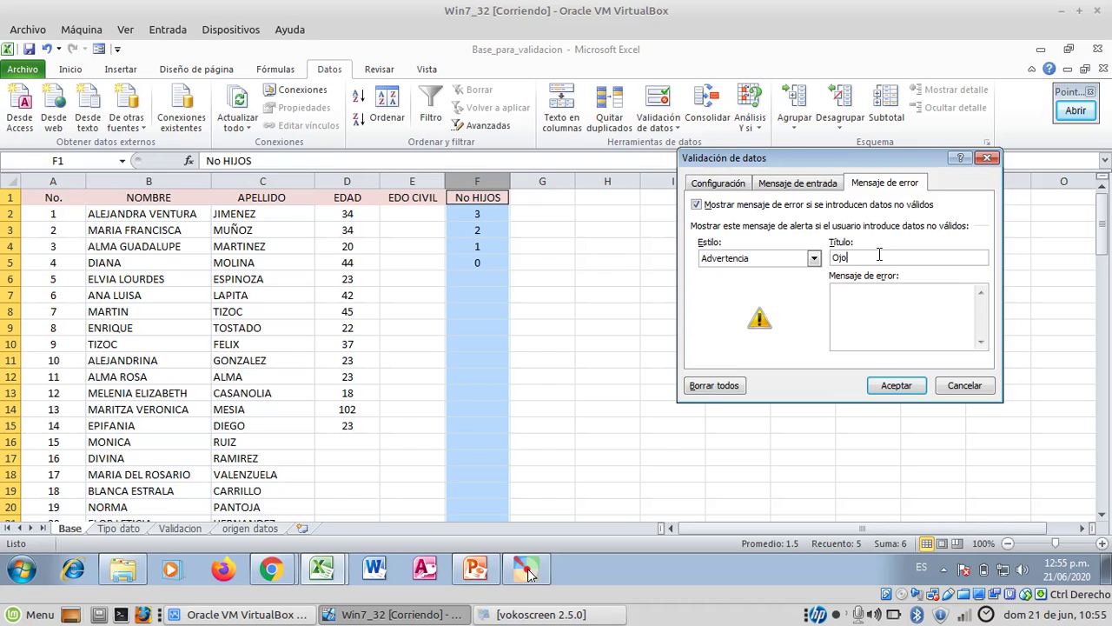
{"action": "left_click", "coordinate": [882, 308]}
{"action": "left_click", "coordinate": [897, 385]}
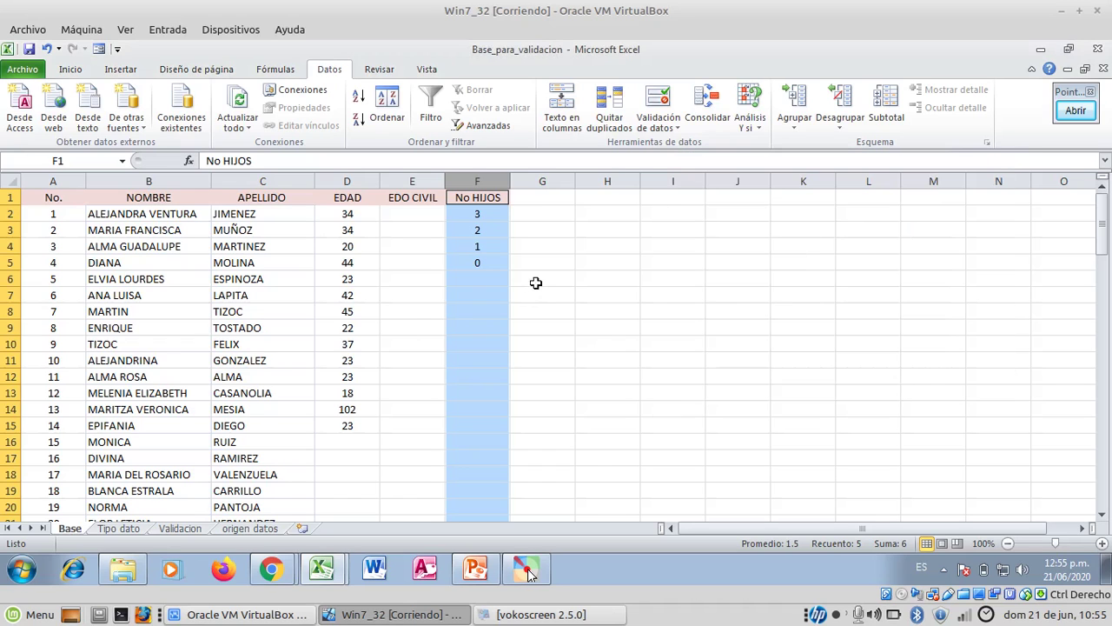
Extend the No HIJOS validation to the column's unconfigured cells and apply the changes to other cells with the same settings.
{"action": "left_click", "coordinate": [676, 129]}
{"action": "left_click", "coordinate": [674, 145]}
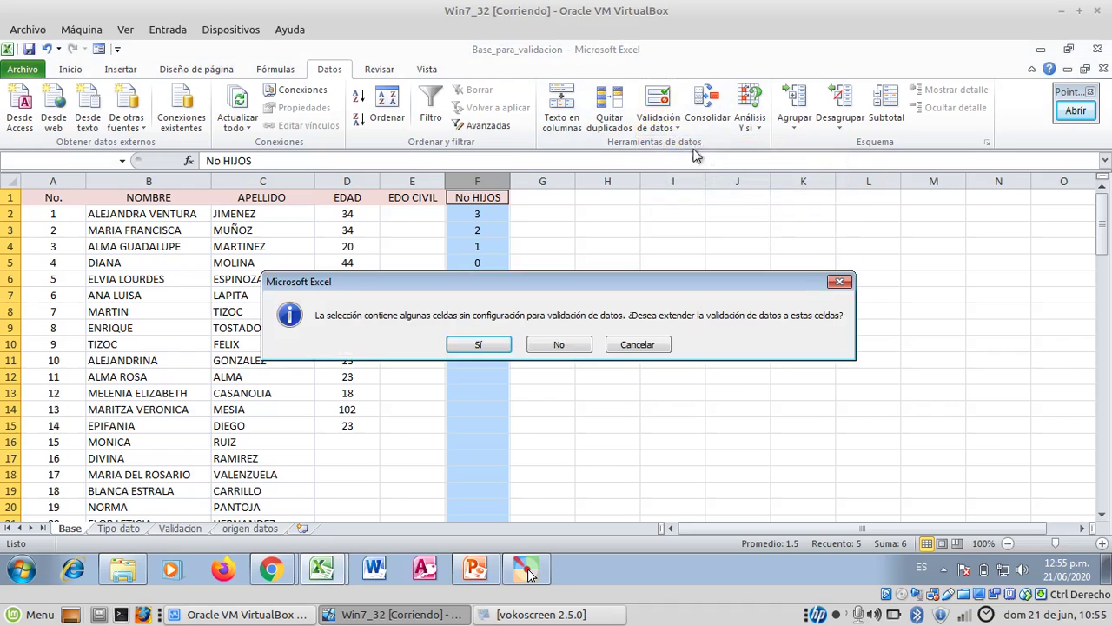
{"action": "left_click", "coordinate": [501, 354]}
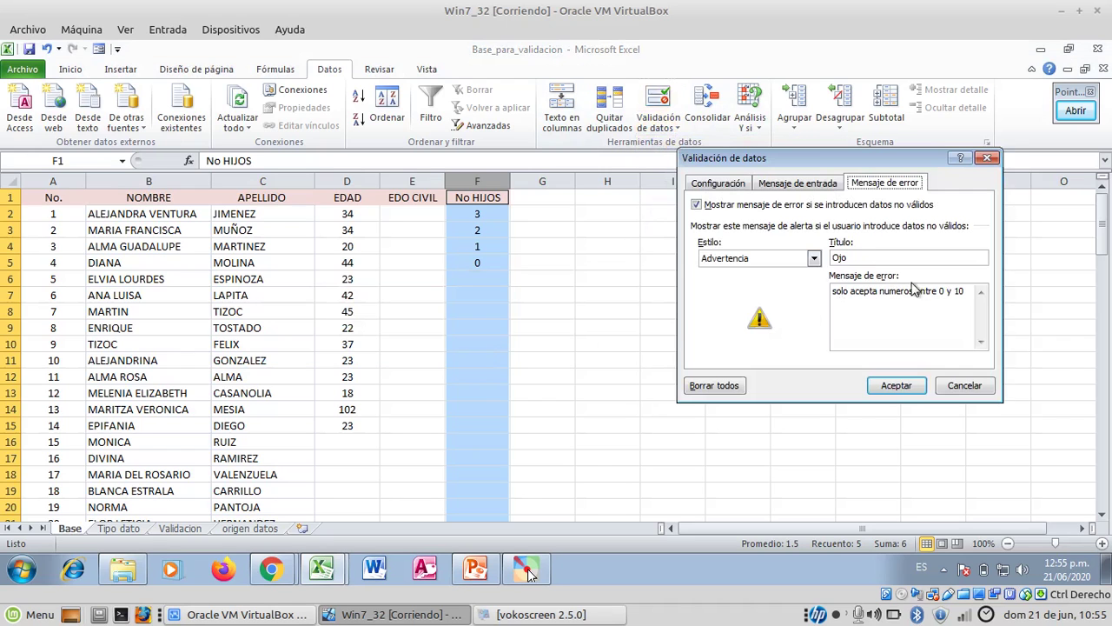
{"action": "left_click", "coordinate": [717, 186]}
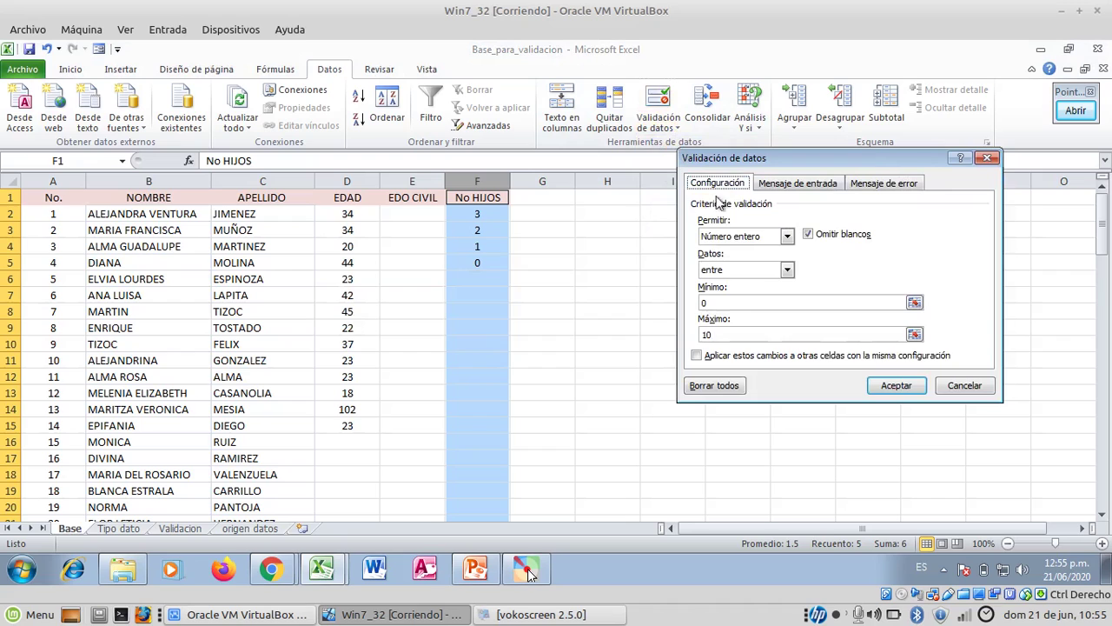
{"action": "left_click", "coordinate": [697, 356]}
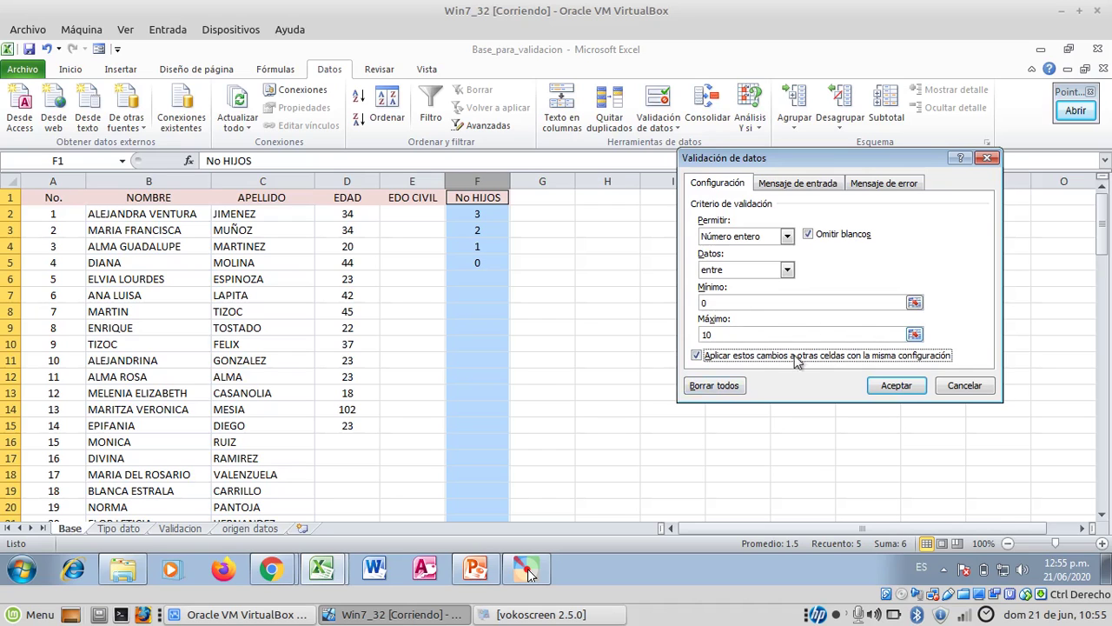
{"action": "left_click", "coordinate": [896, 385]}
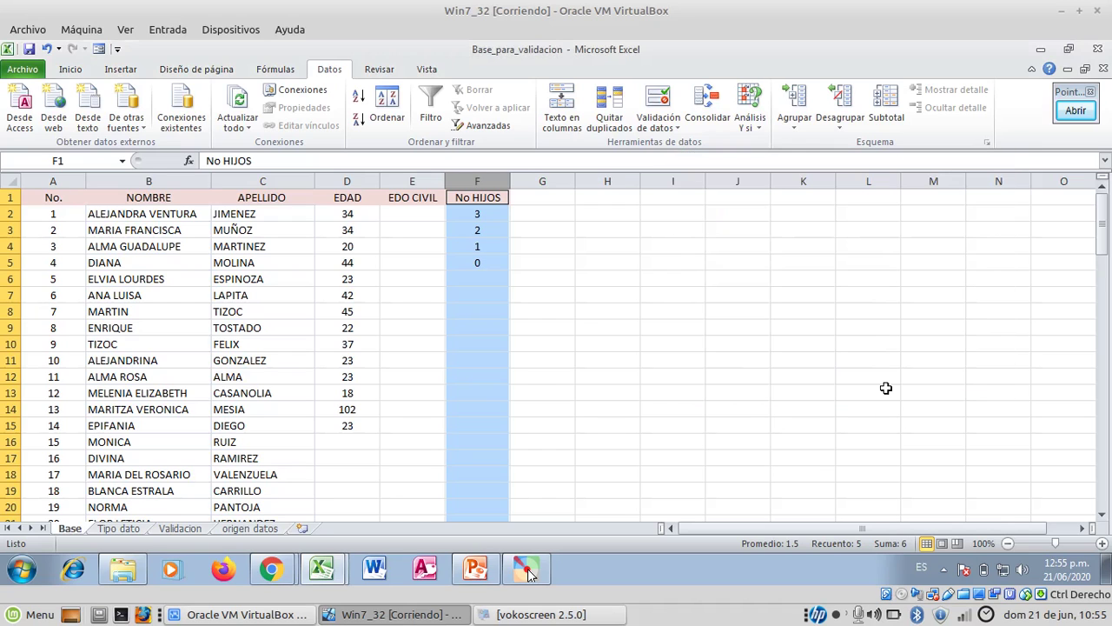
Enter 14 in cell F6 to test the warning alert, and accept the out-of-range value.
{"action": "left_click", "coordinate": [489, 278]}
{"action": "type", "text": "14"}
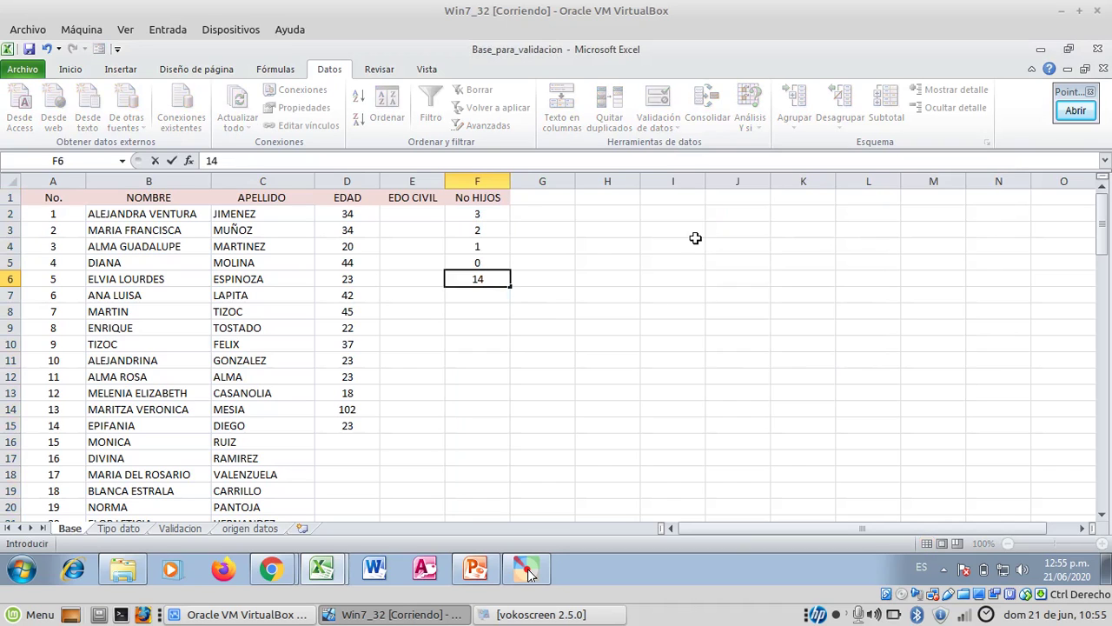
{"action": "key", "text": "Return"}
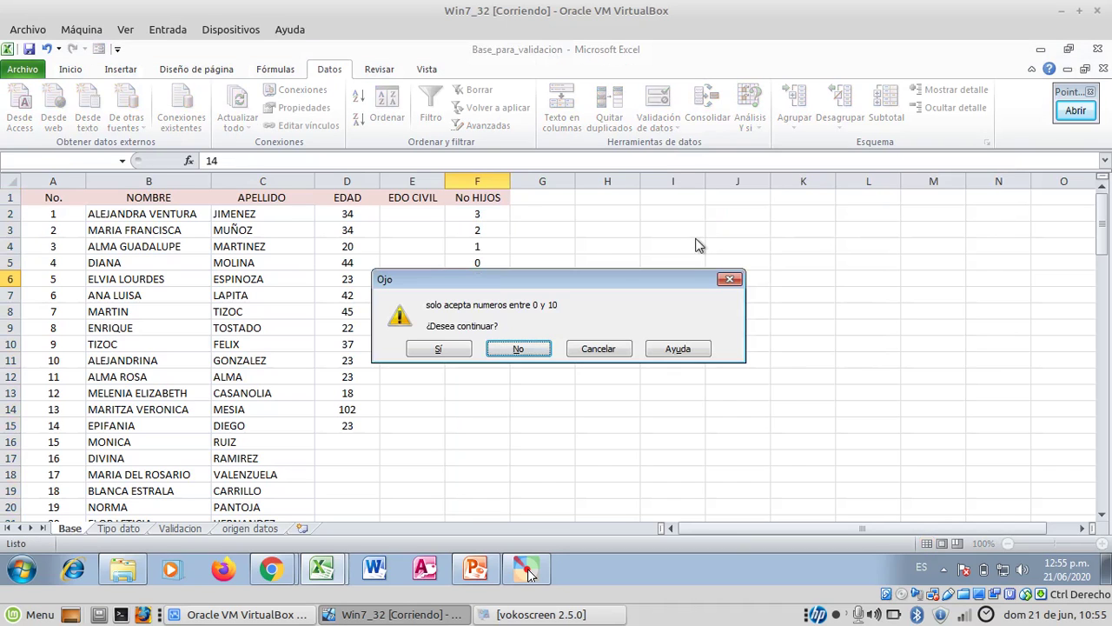
{"action": "left_click_drag", "start_coordinate": [641, 278], "coordinate": [824, 214]}
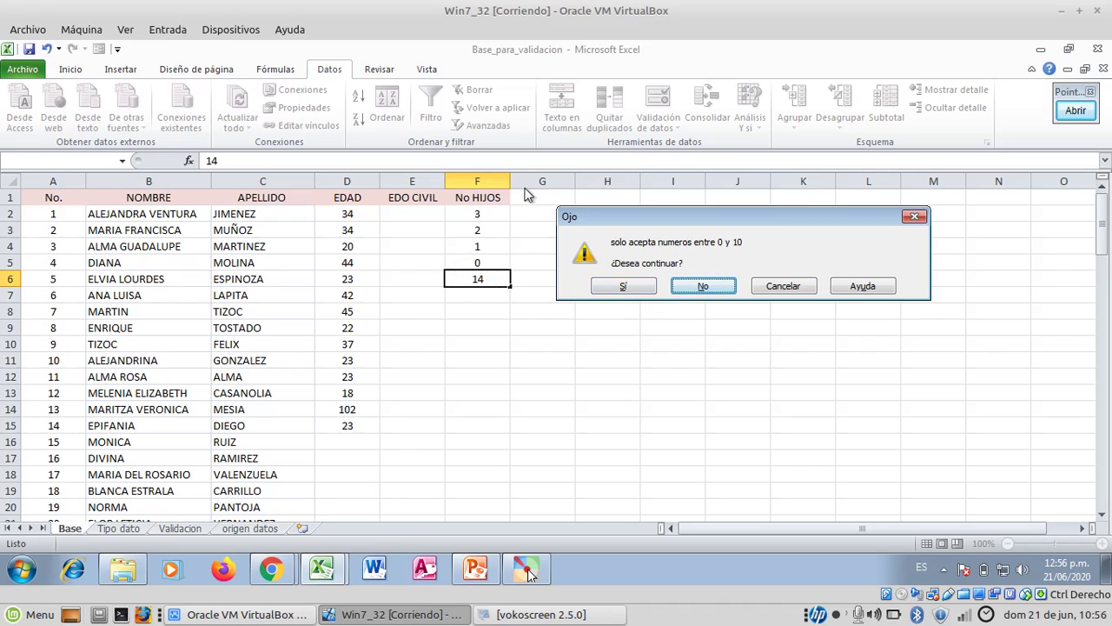
{"action": "left_click", "coordinate": [627, 288]}
{"action": "left_click", "coordinate": [500, 279]}
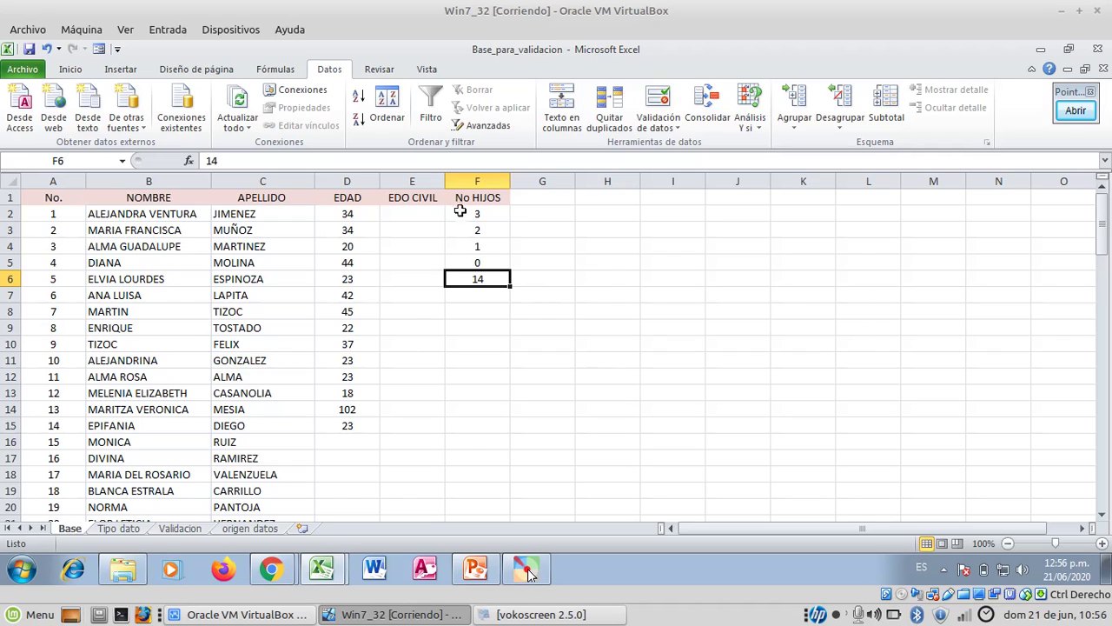
{"action": "left_click", "coordinate": [418, 214]}
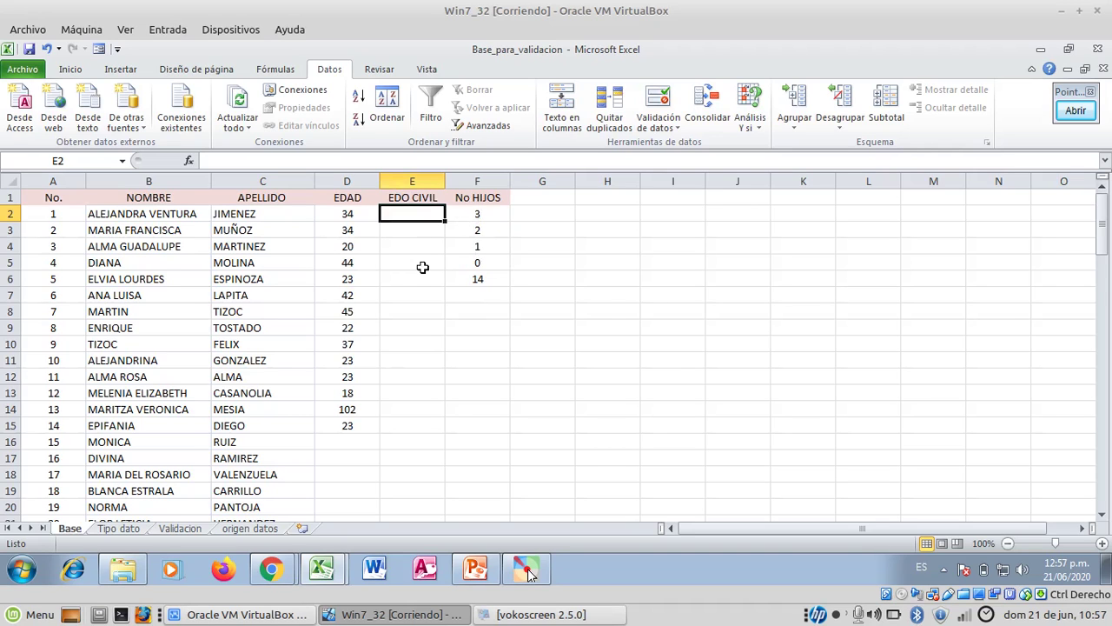
Test the No HIJOS alert with the text "tres" in cell F7, reject it and enter 3 instead.
{"action": "left_click", "coordinate": [491, 295]}
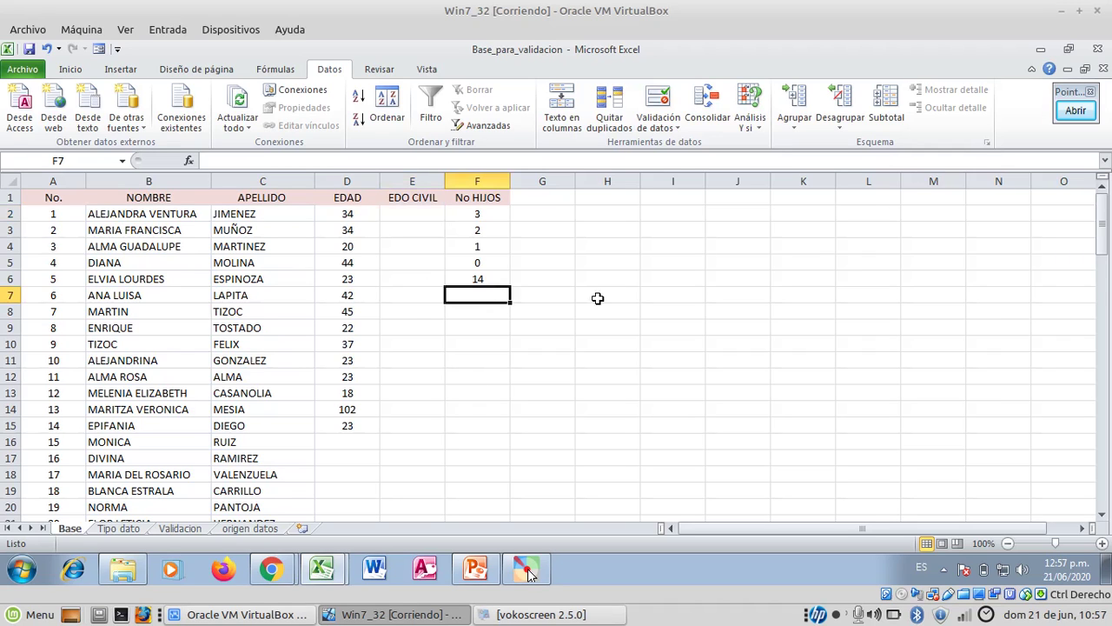
{"action": "type", "text": "tres"}
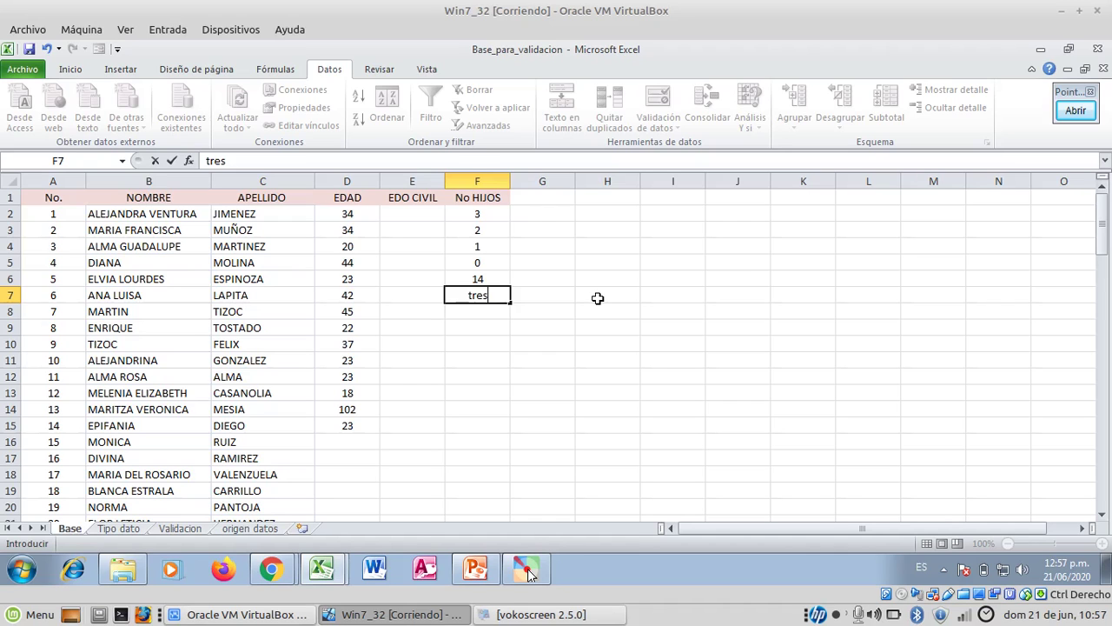
{"action": "key", "text": "Return"}
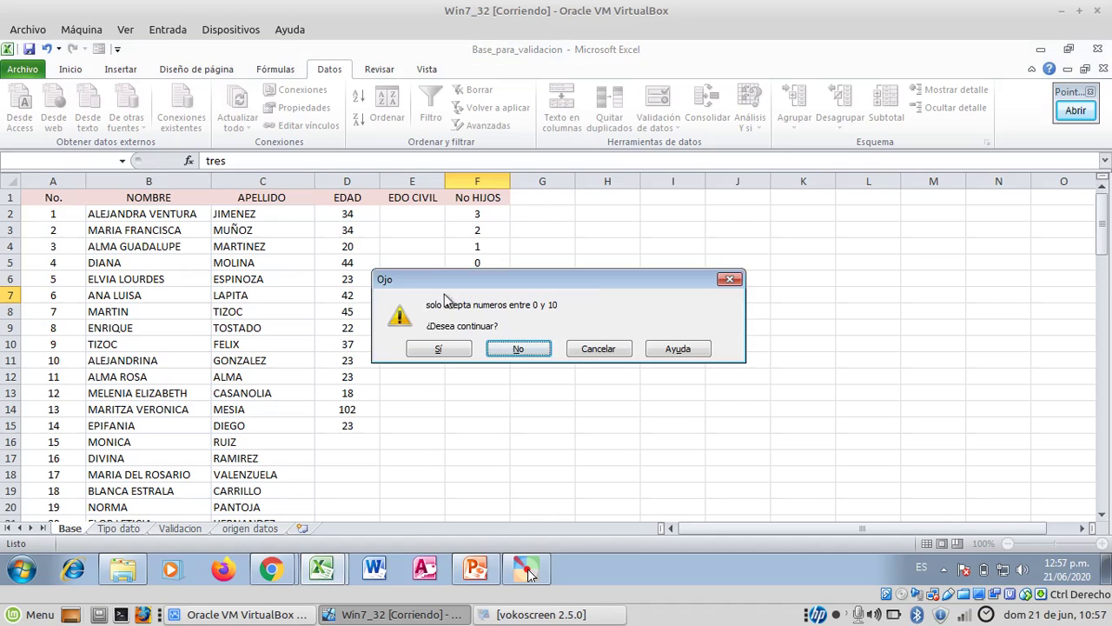
{"action": "left_click", "coordinate": [526, 348]}
{"action": "type", "text": "3"}
{"action": "key", "text": "Return"}
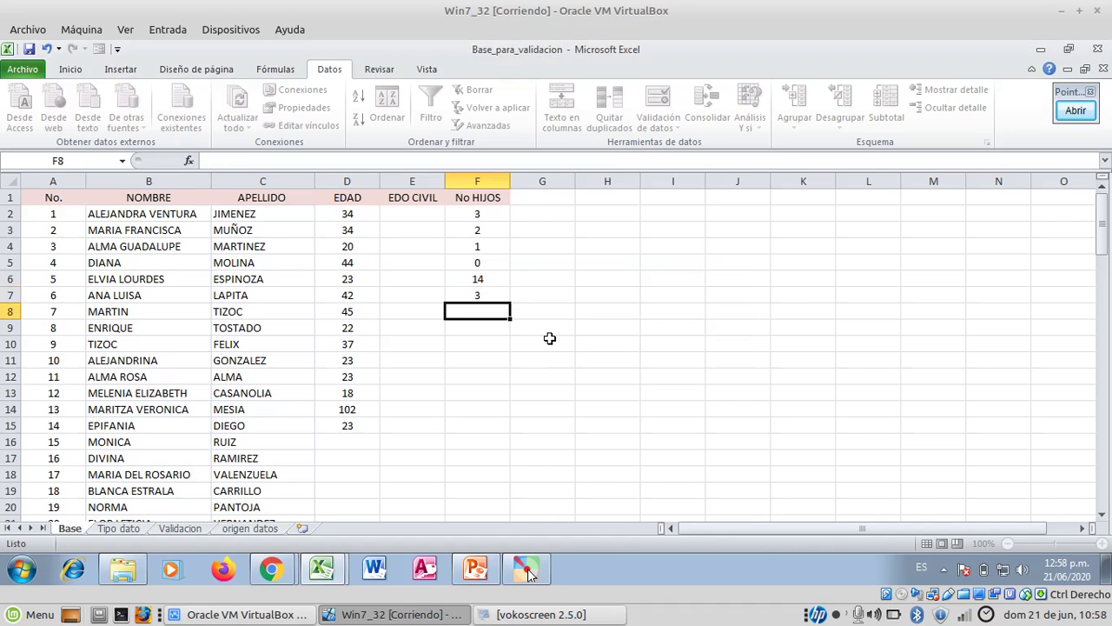
Test the EDAD alert with the text "veinte" in cell D16, reject it and enter 20 instead.
{"action": "left_click", "coordinate": [360, 438]}
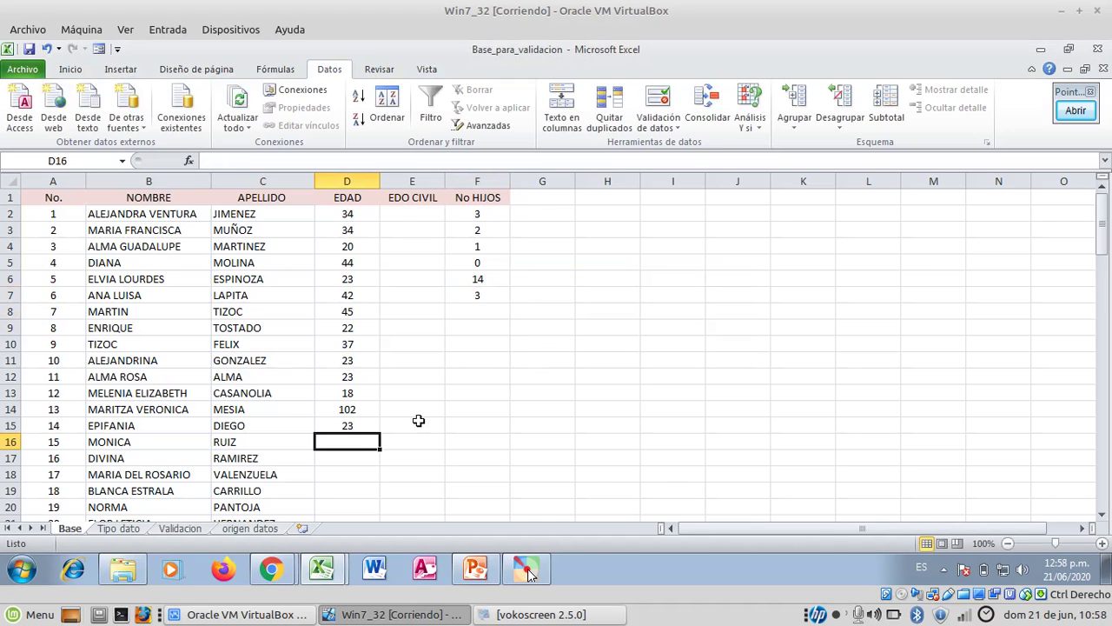
{"action": "type", "text": "veinte"}
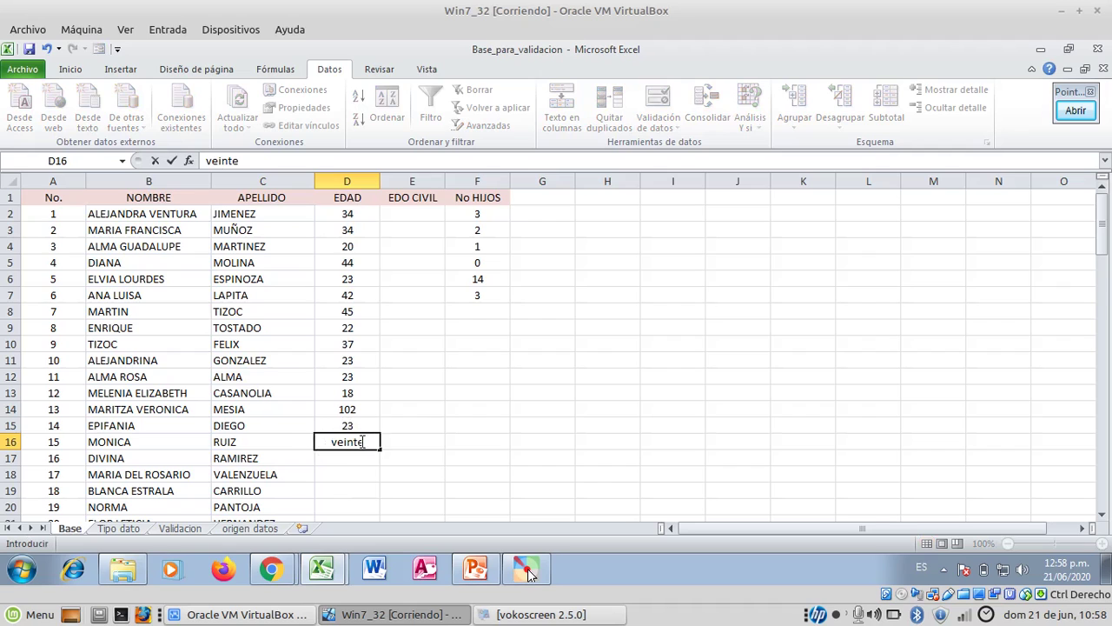
{"action": "key", "text": "Return"}
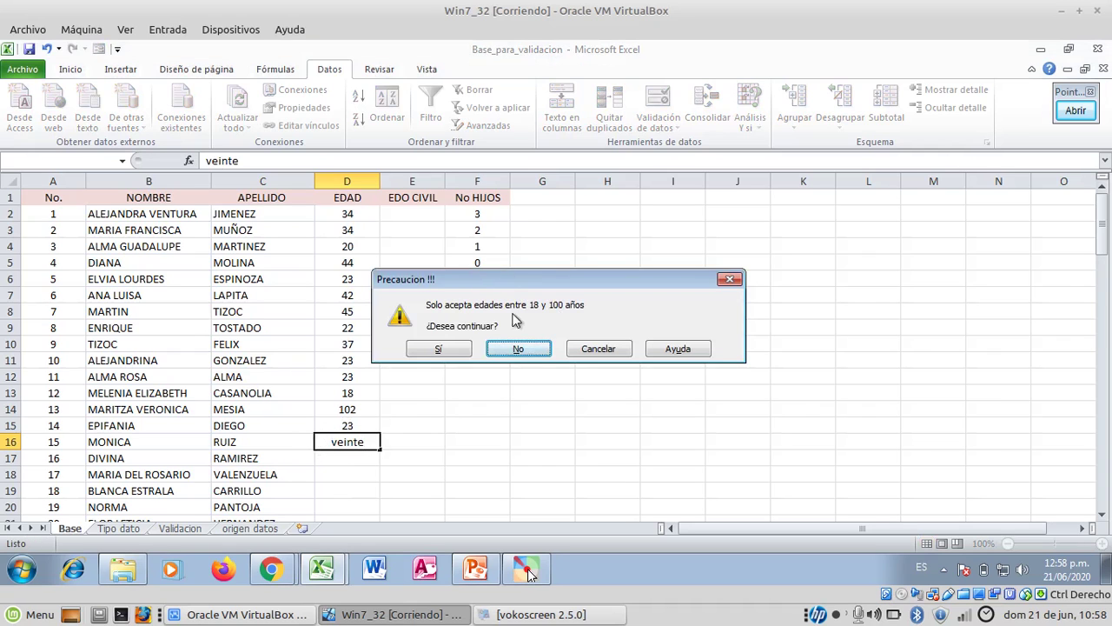
{"action": "left_click", "coordinate": [518, 349]}
{"action": "type", "text": "20"}
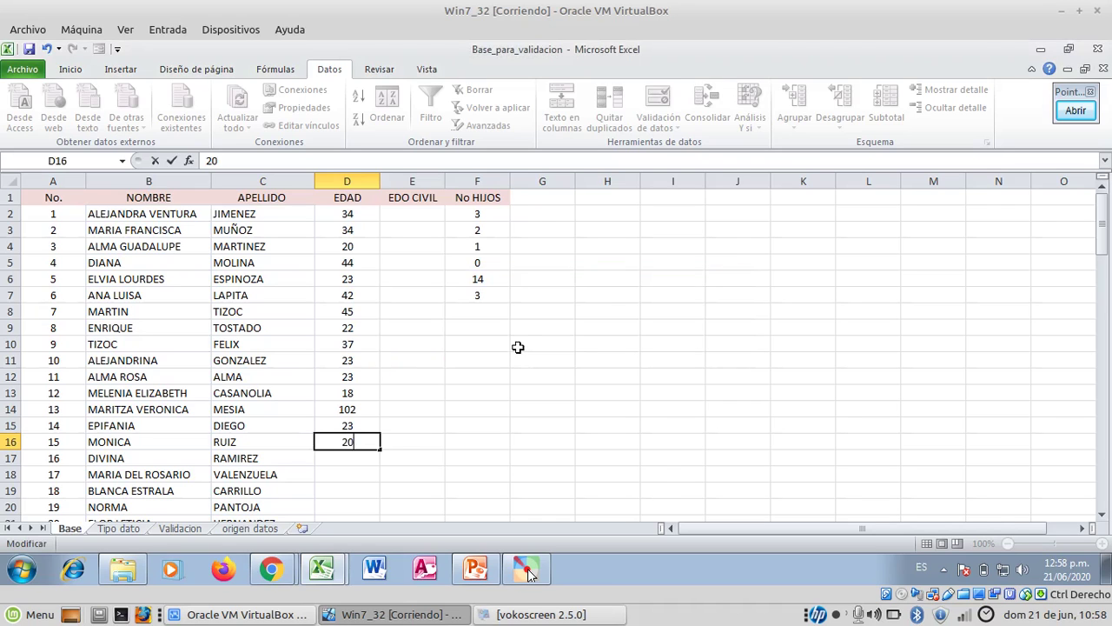
{"action": "key", "text": "Return"}
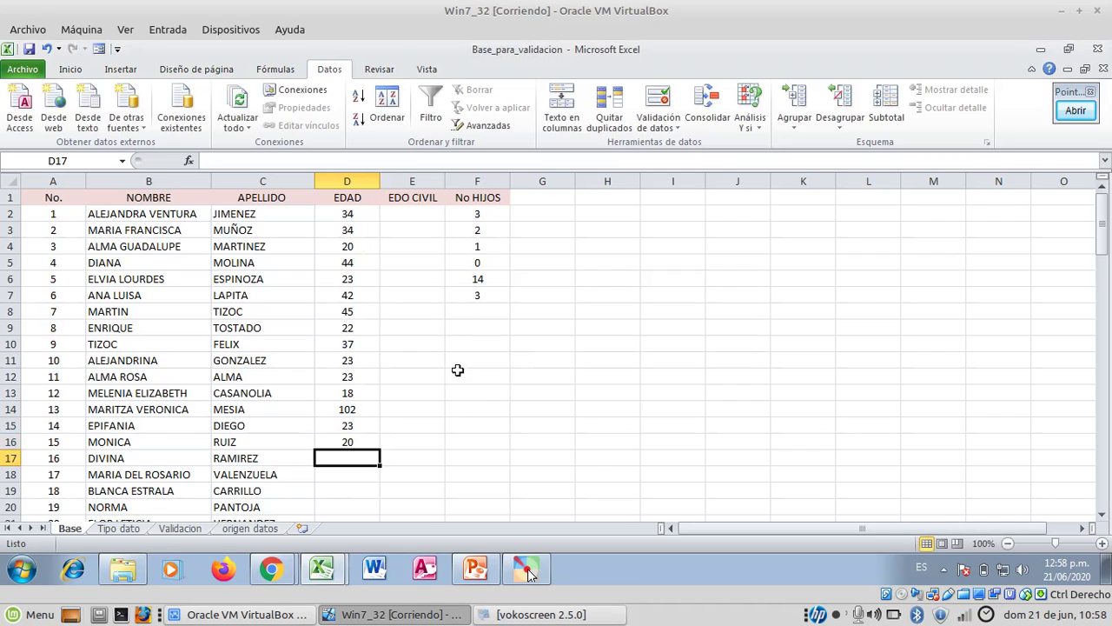
Look through the Validacion, Tipo dato and origen datos sheets for the list of civil-status values.
{"action": "left_click", "coordinate": [424, 217]}
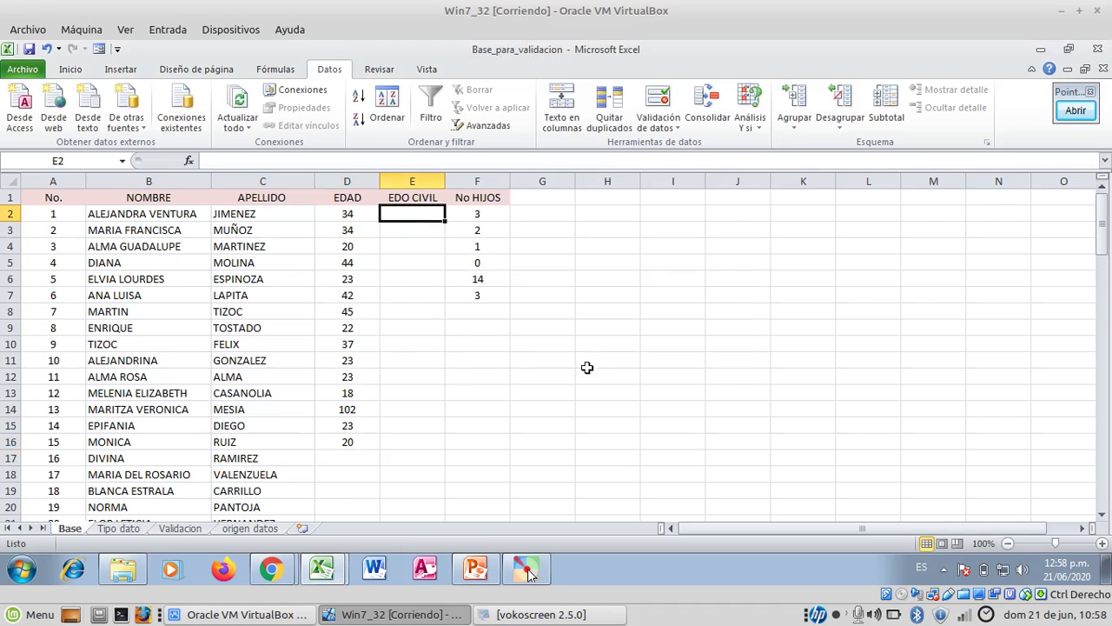
{"action": "left_click", "coordinate": [676, 124]}
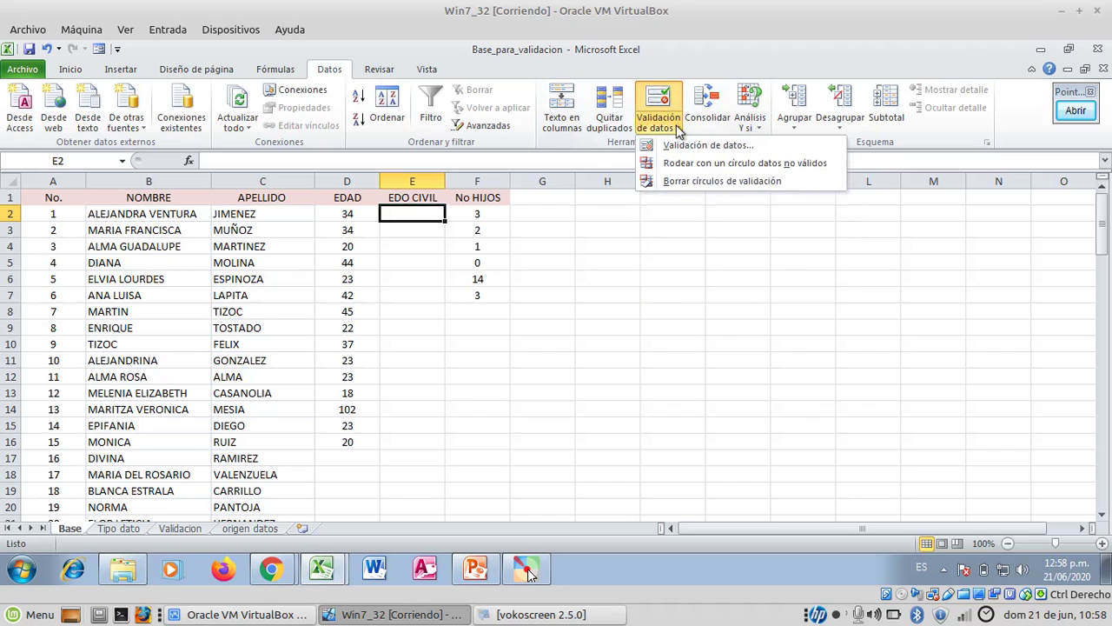
{"action": "left_click", "coordinate": [657, 265]}
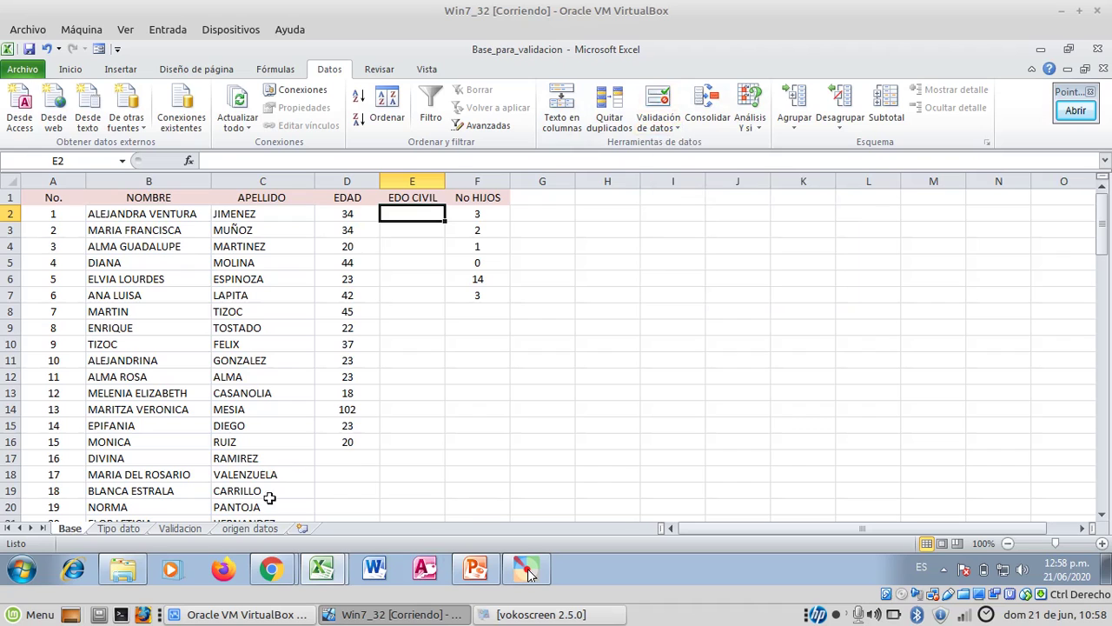
{"action": "left_click", "coordinate": [197, 530]}
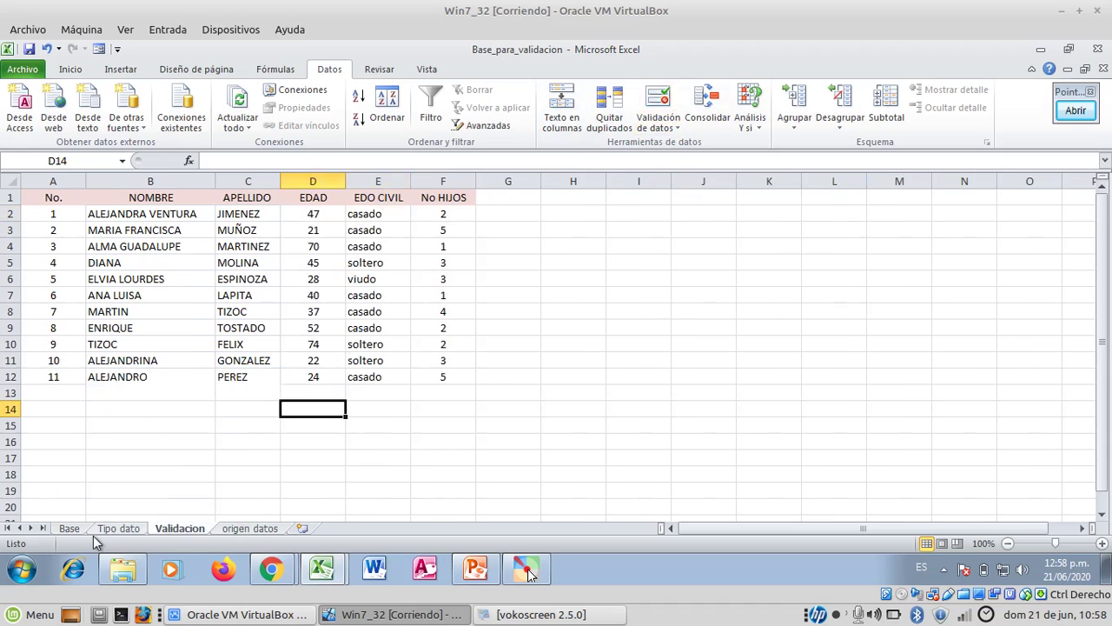
{"action": "left_click", "coordinate": [118, 528]}
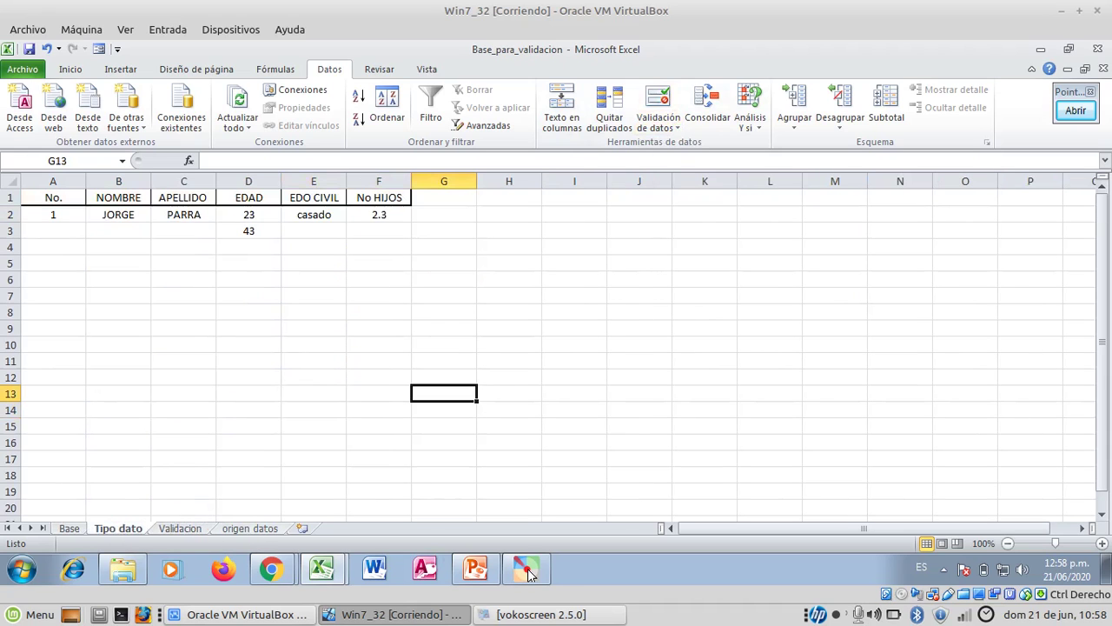
{"action": "left_click", "coordinate": [248, 529]}
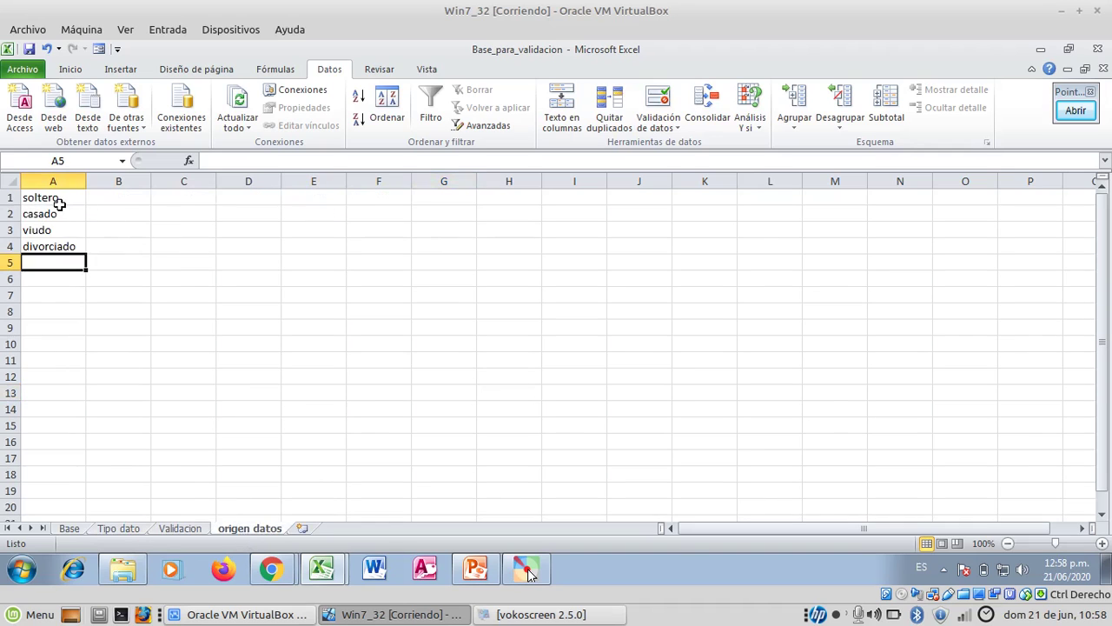
Review the civil-status values in A1:A4 of the origen datos sheet and go back through the sheets to Base.
{"action": "left_click_drag", "start_coordinate": [58, 197], "coordinate": [69, 243]}
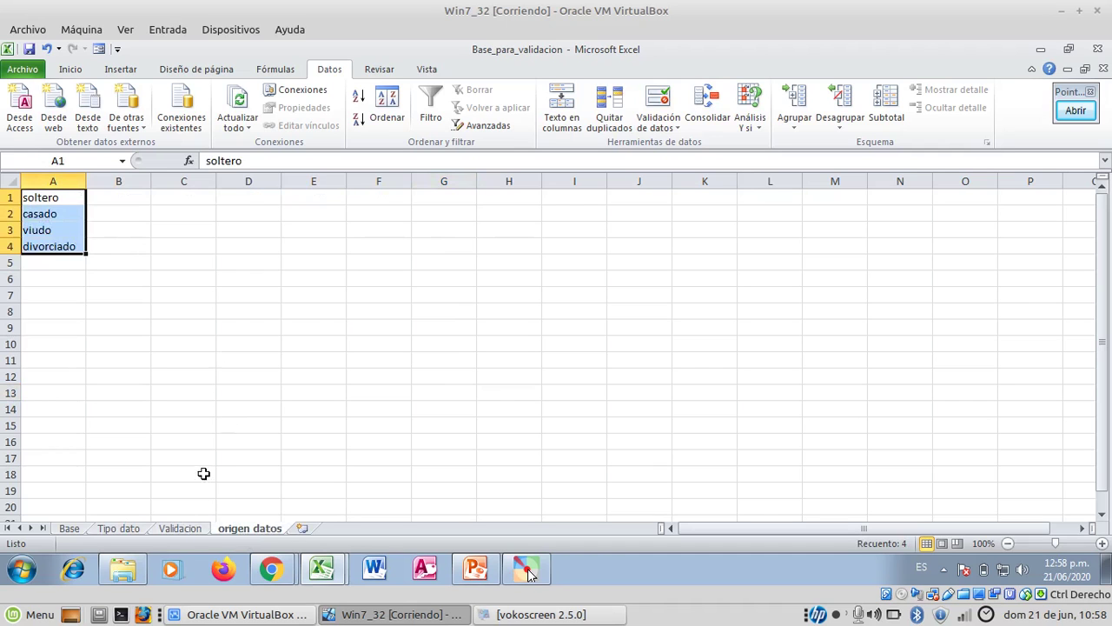
{"action": "left_click", "coordinate": [180, 528]}
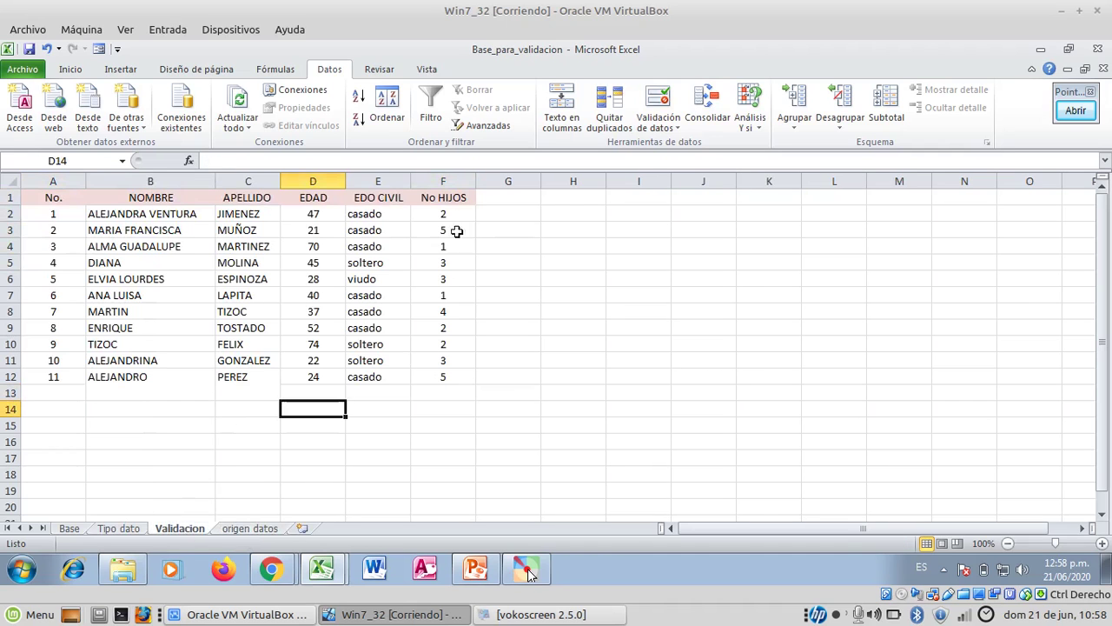
{"action": "left_click", "coordinate": [125, 530]}
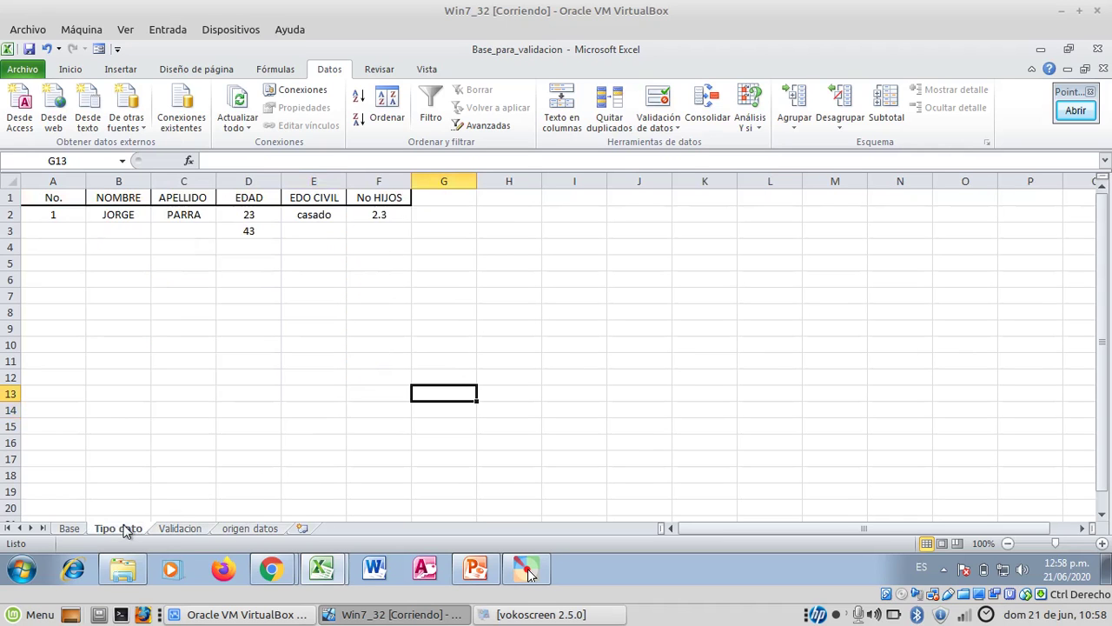
{"action": "left_click", "coordinate": [76, 528]}
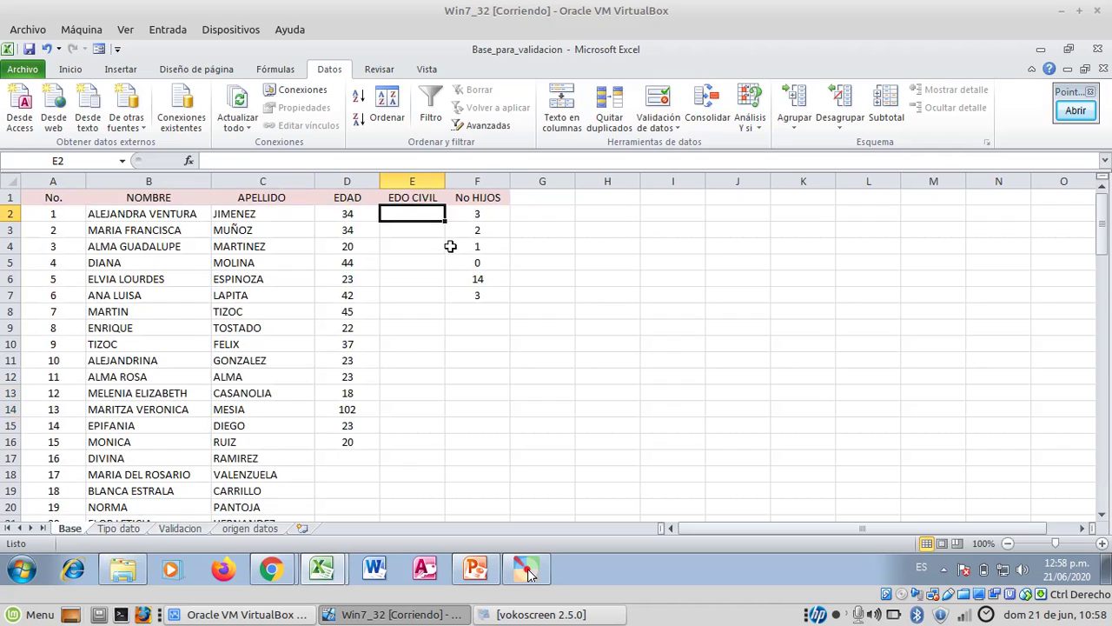
Open data validation for the whole EDO CIVIL column on the Base sheet and allow only values from a Lista.
{"action": "left_click", "coordinate": [432, 182]}
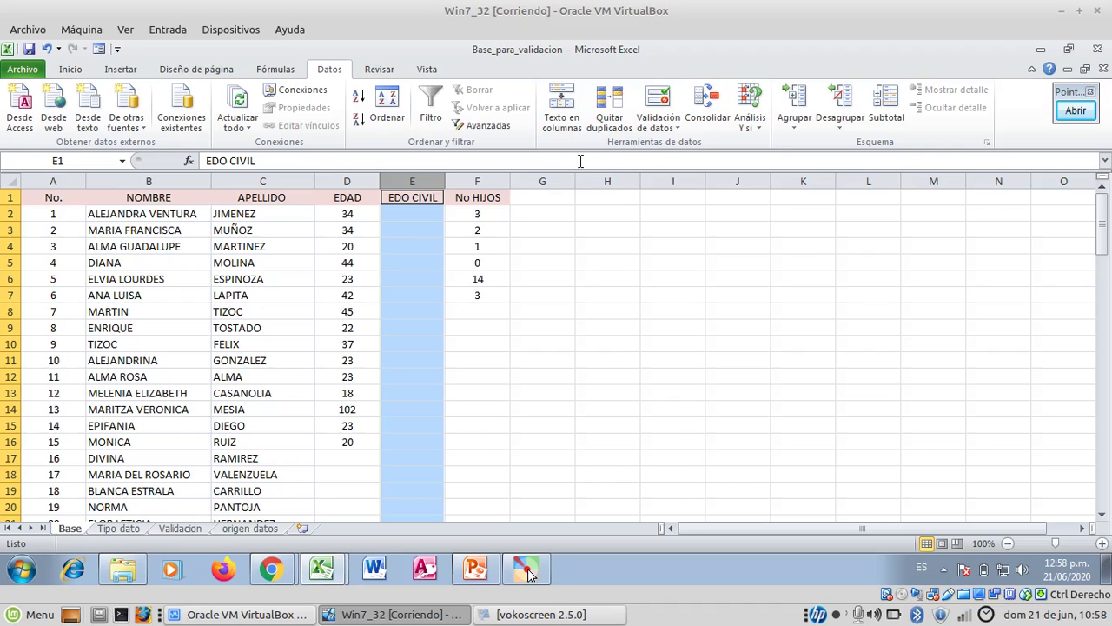
{"action": "left_click", "coordinate": [674, 128]}
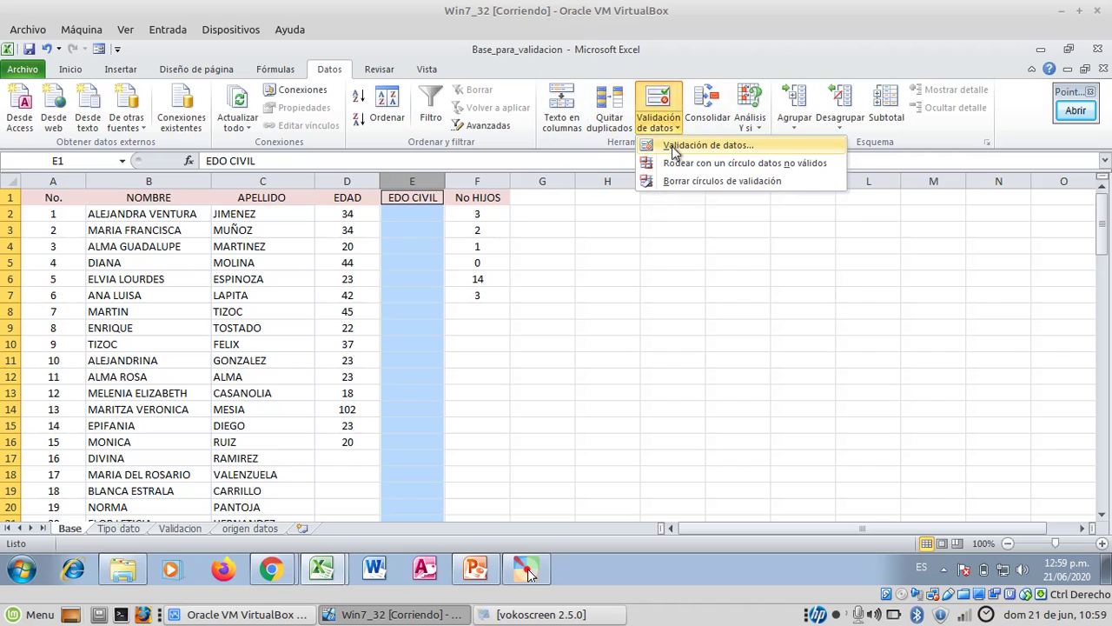
{"action": "left_click", "coordinate": [674, 148]}
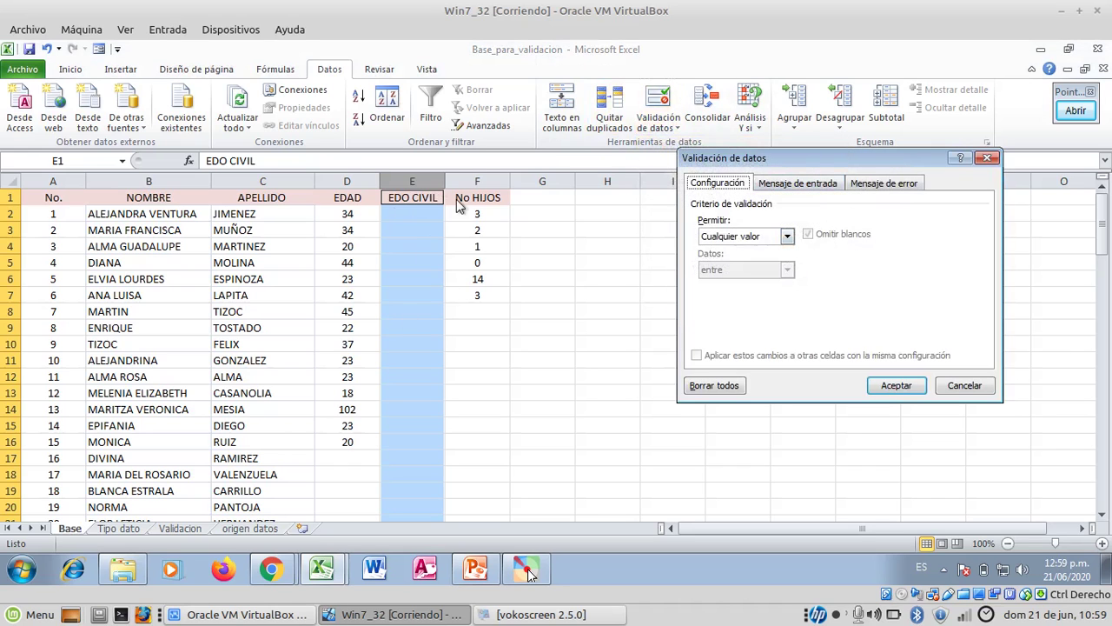
{"action": "left_click", "coordinate": [788, 237]}
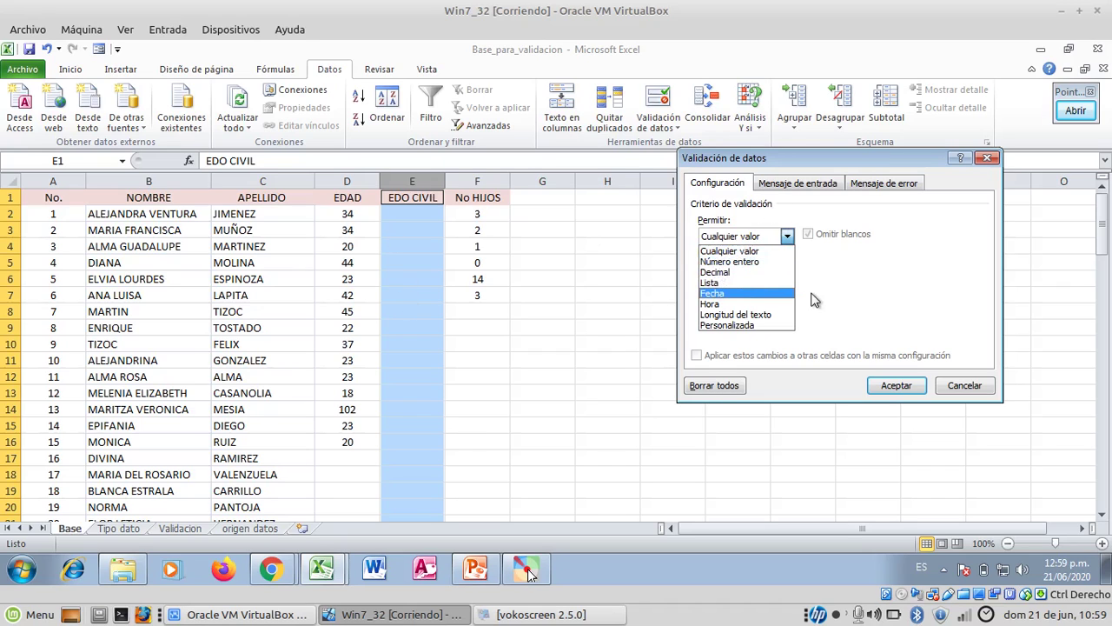
{"action": "left_click", "coordinate": [713, 283]}
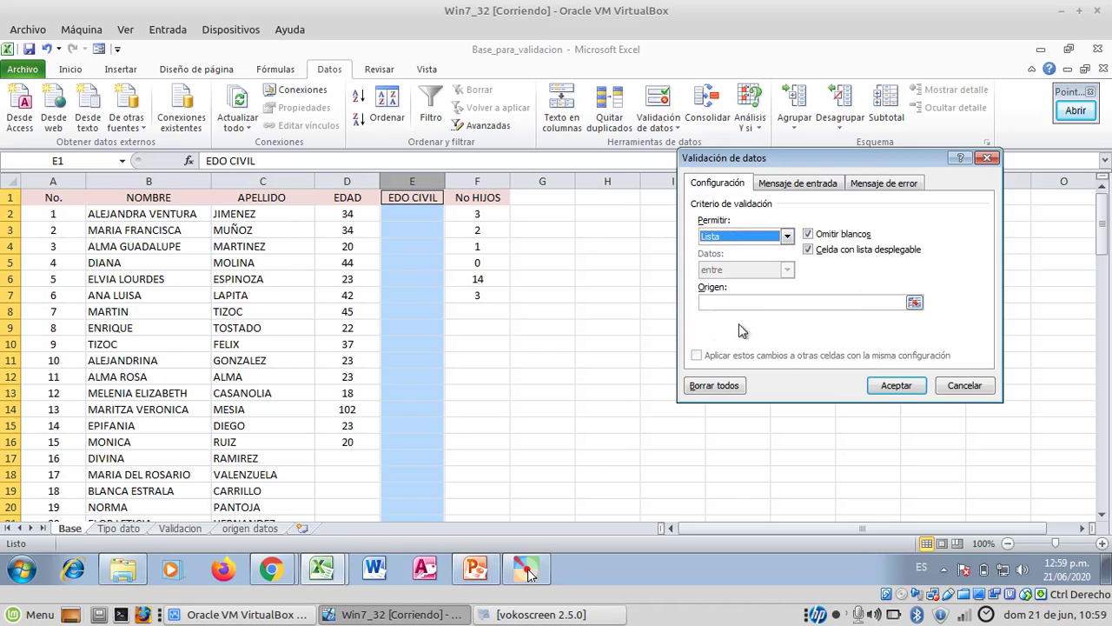
Mark the Origen field with a red rectangle and arrow using the screen annotation tool, and close the annotations.
{"action": "left_click", "coordinate": [1089, 114]}
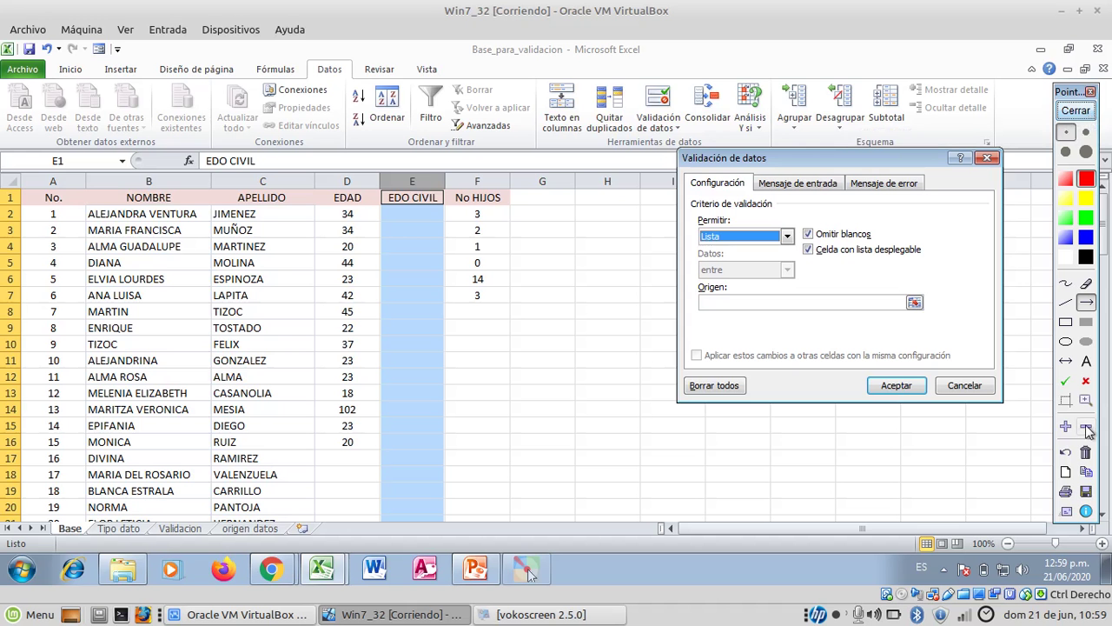
{"action": "left_click_drag", "start_coordinate": [672, 271], "coordinate": [978, 340]}
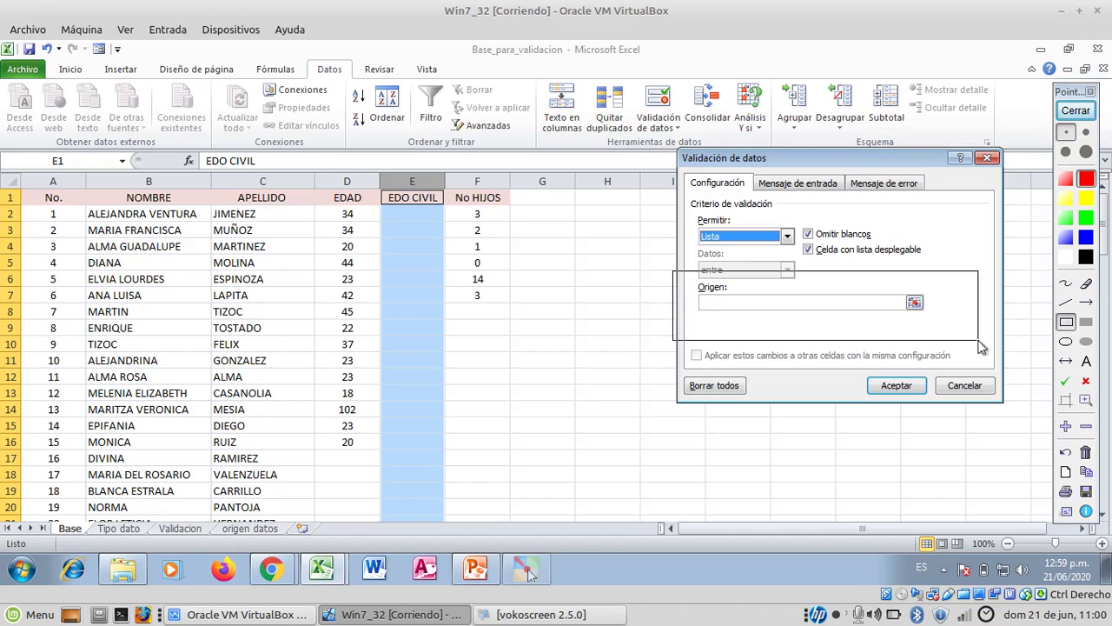
{"action": "left_click", "coordinate": [1086, 302]}
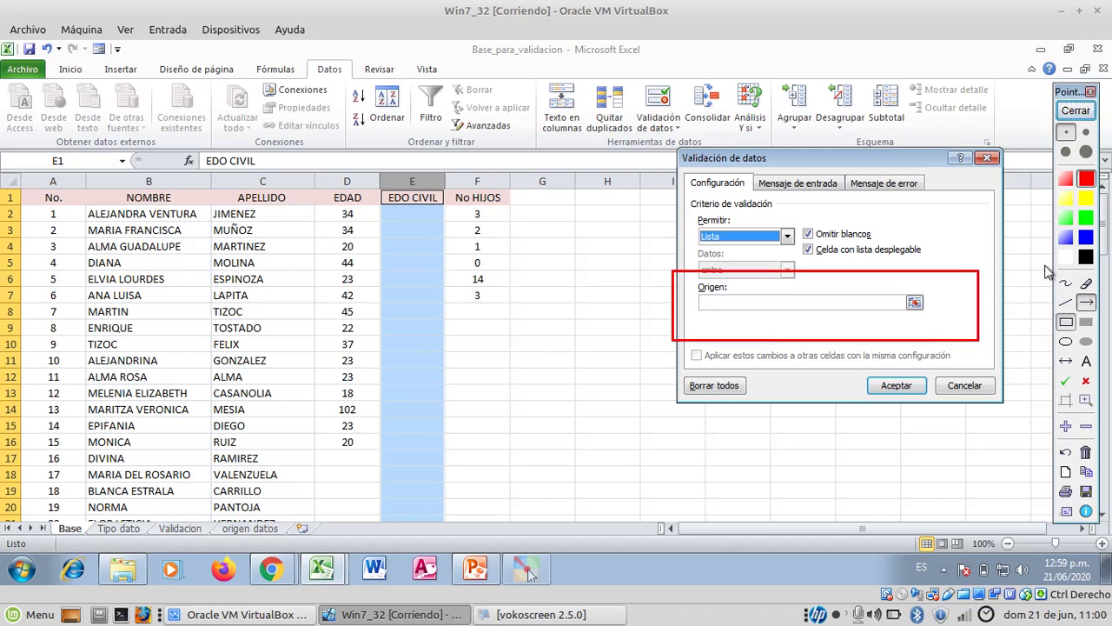
{"action": "left_click_drag", "start_coordinate": [971, 218], "coordinate": [950, 272]}
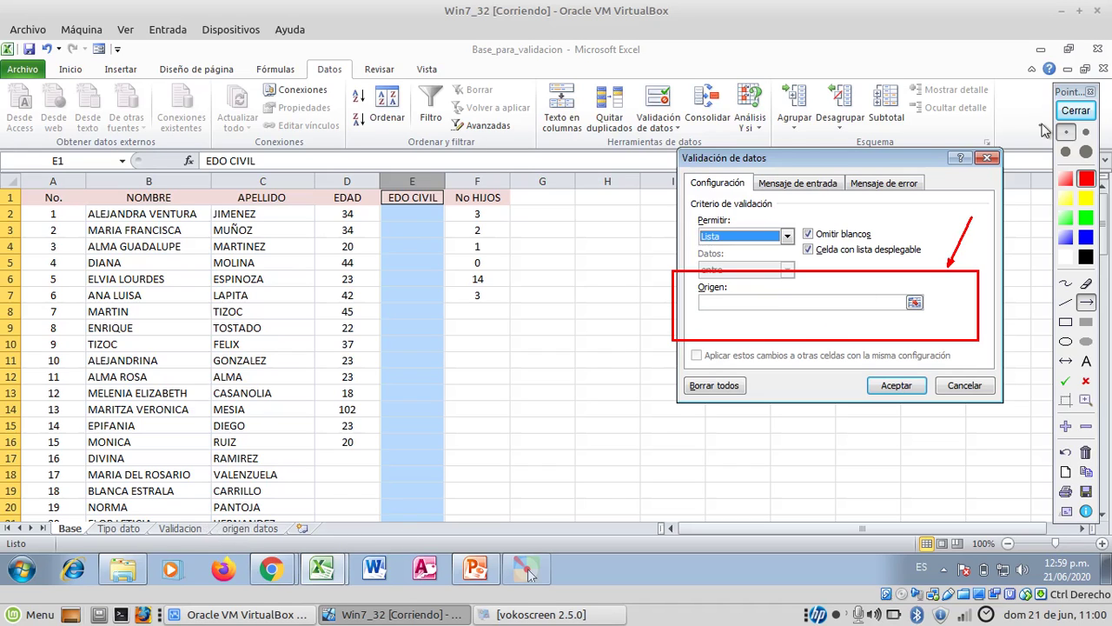
{"action": "left_click", "coordinate": [1076, 110]}
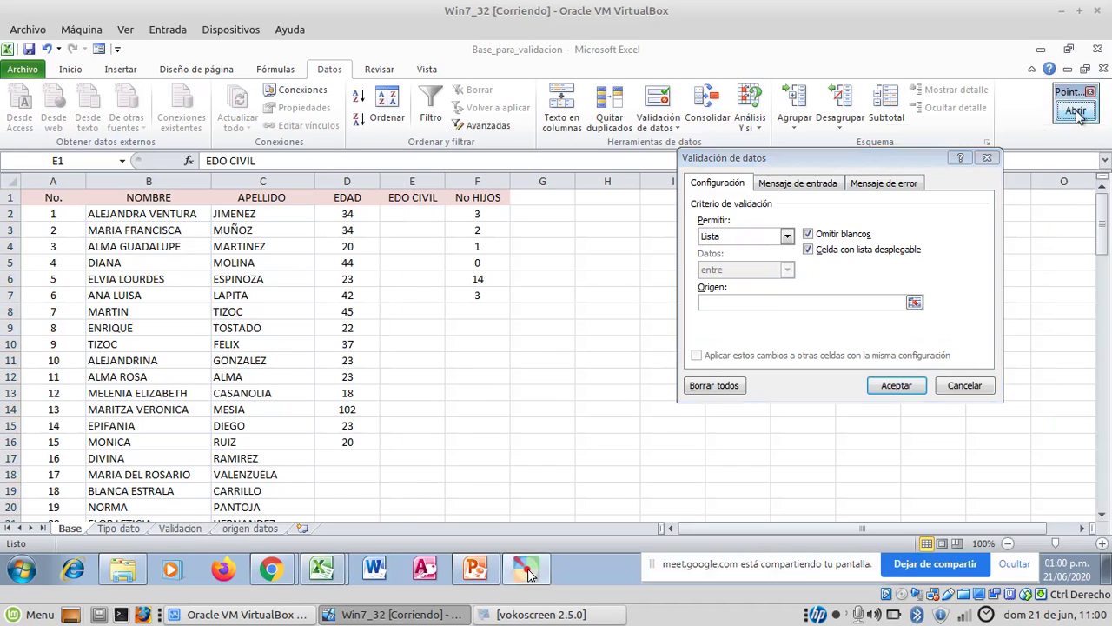
Set the list's Origen to ='origen datos'!$A$1:$A$4 and apply the validation to the EDO CIVIL column.
{"action": "left_click", "coordinate": [914, 301]}
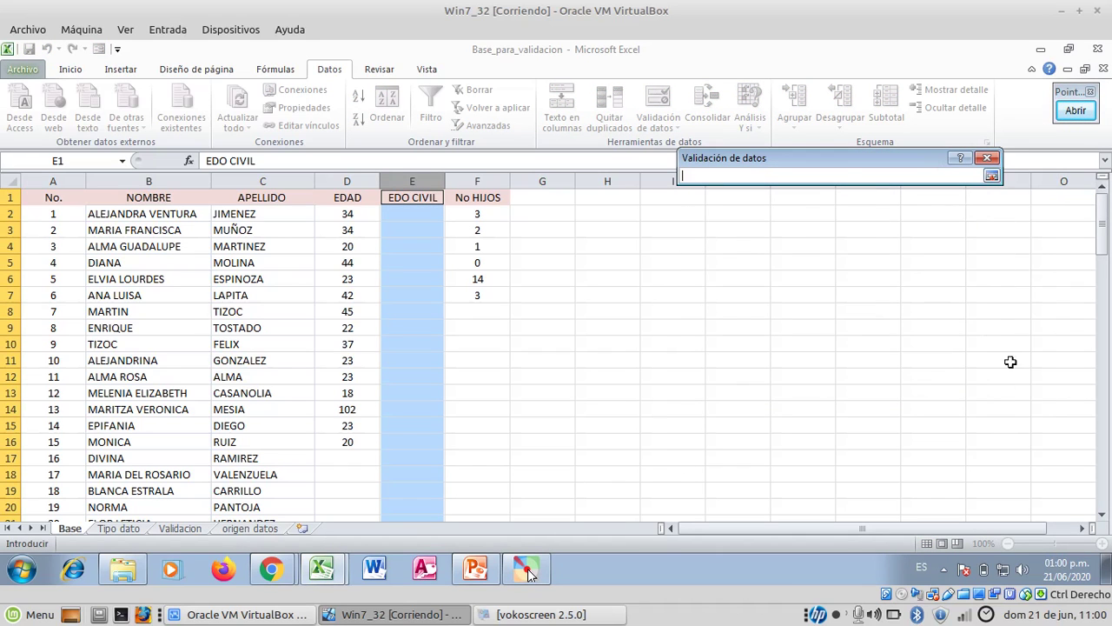
{"action": "left_click", "coordinate": [244, 532]}
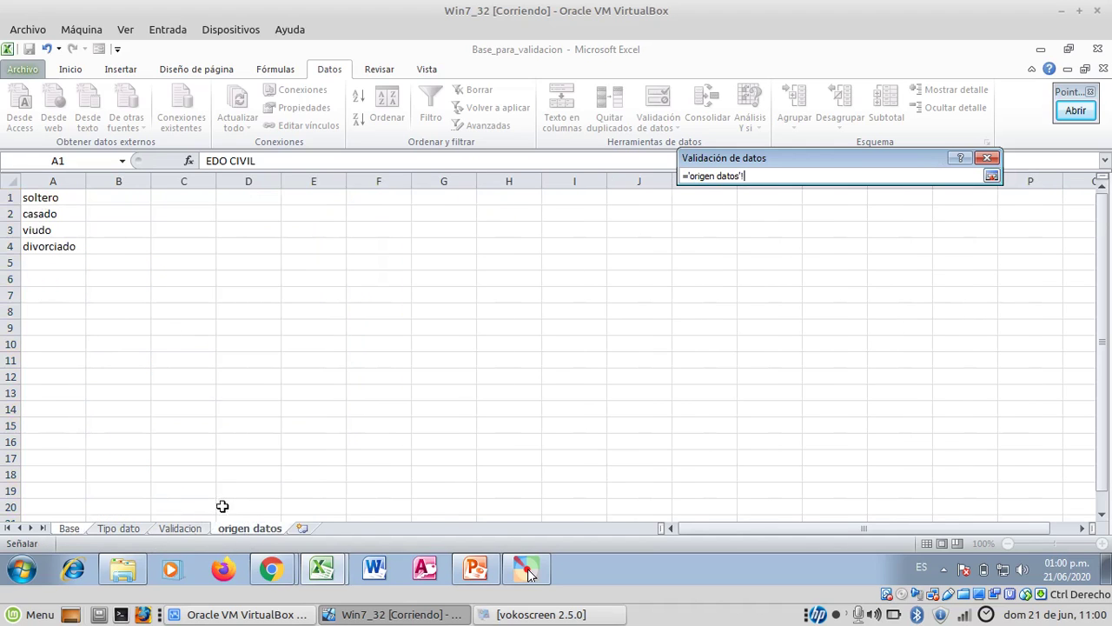
{"action": "left_click_drag", "start_coordinate": [38, 197], "coordinate": [50, 247]}
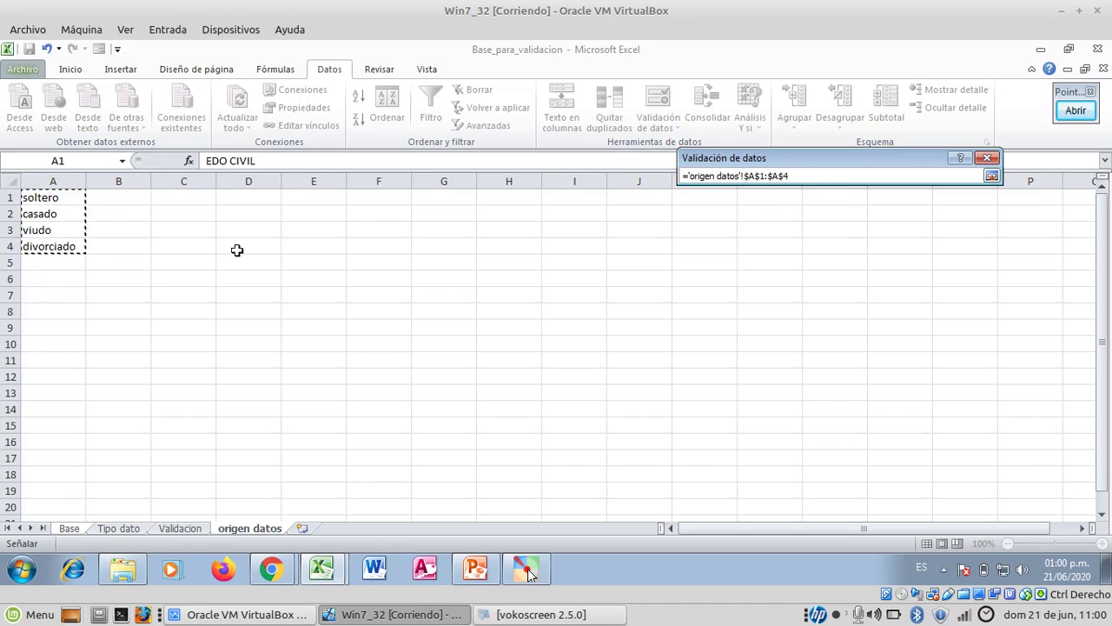
{"action": "left_click", "coordinate": [991, 175]}
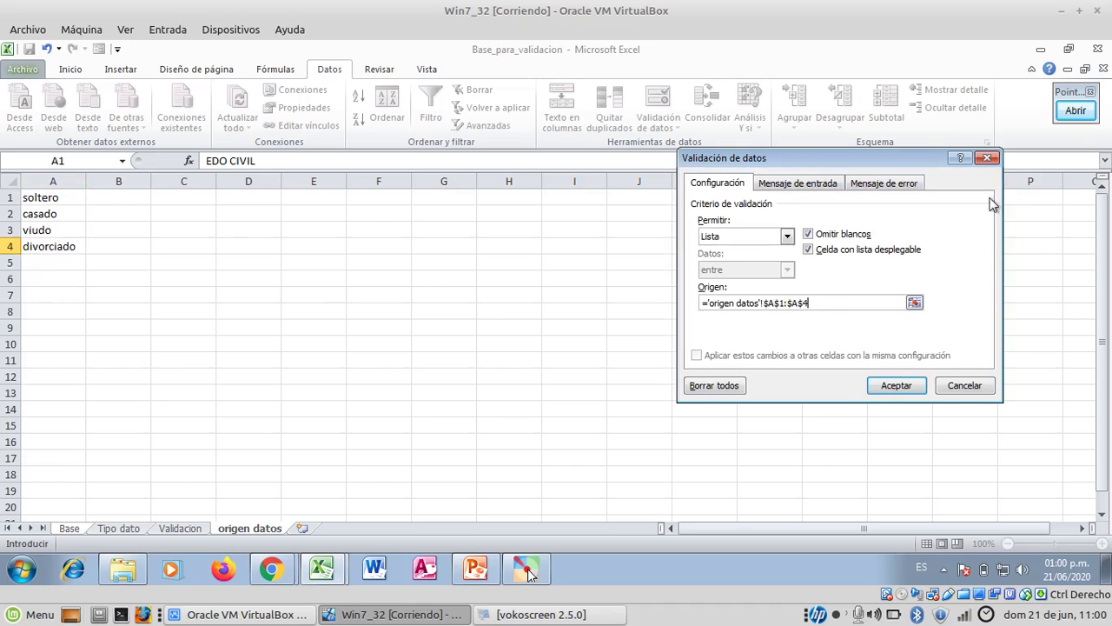
{"action": "left_click", "coordinate": [896, 386]}
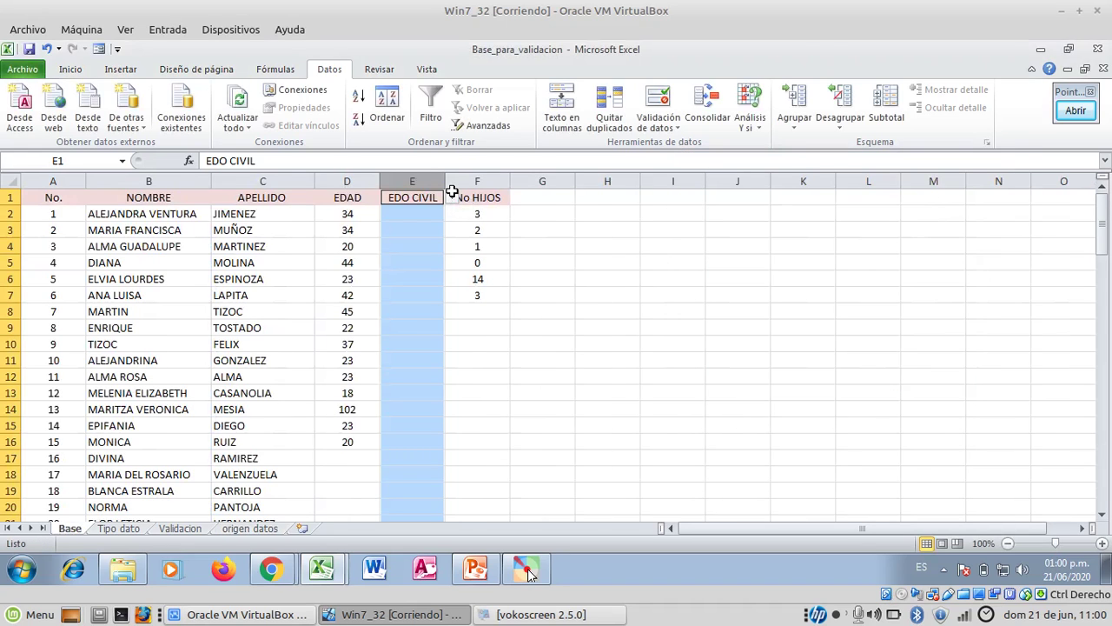
Choose casado for cell E2 and soltero for cell E3 from the EDO CIVIL drop-down list.
{"action": "left_click", "coordinate": [422, 216]}
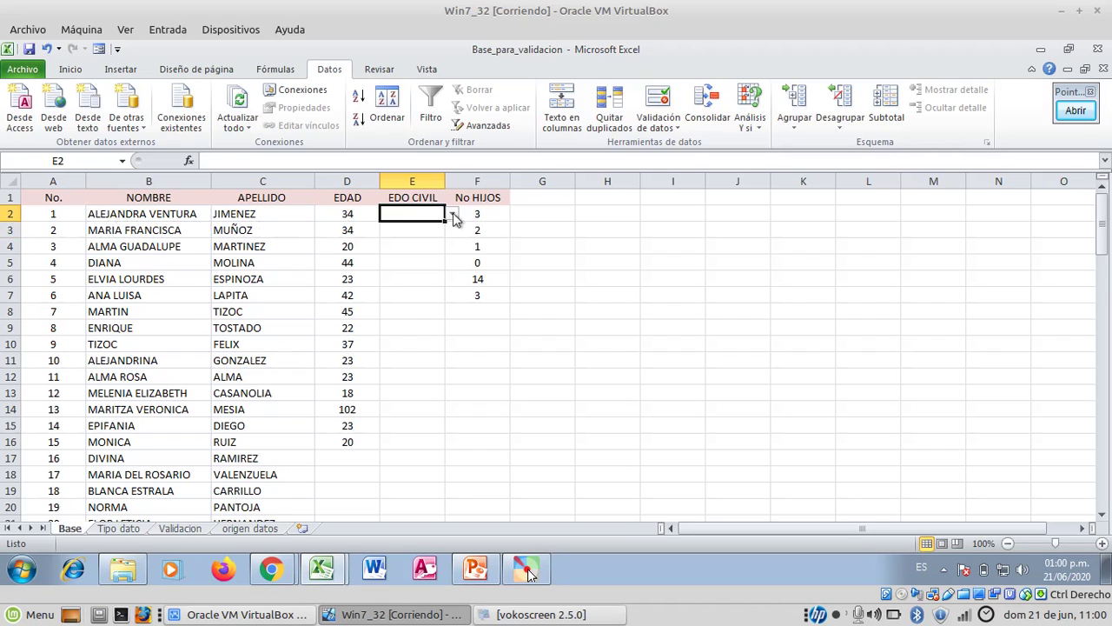
{"action": "left_click", "coordinate": [453, 215]}
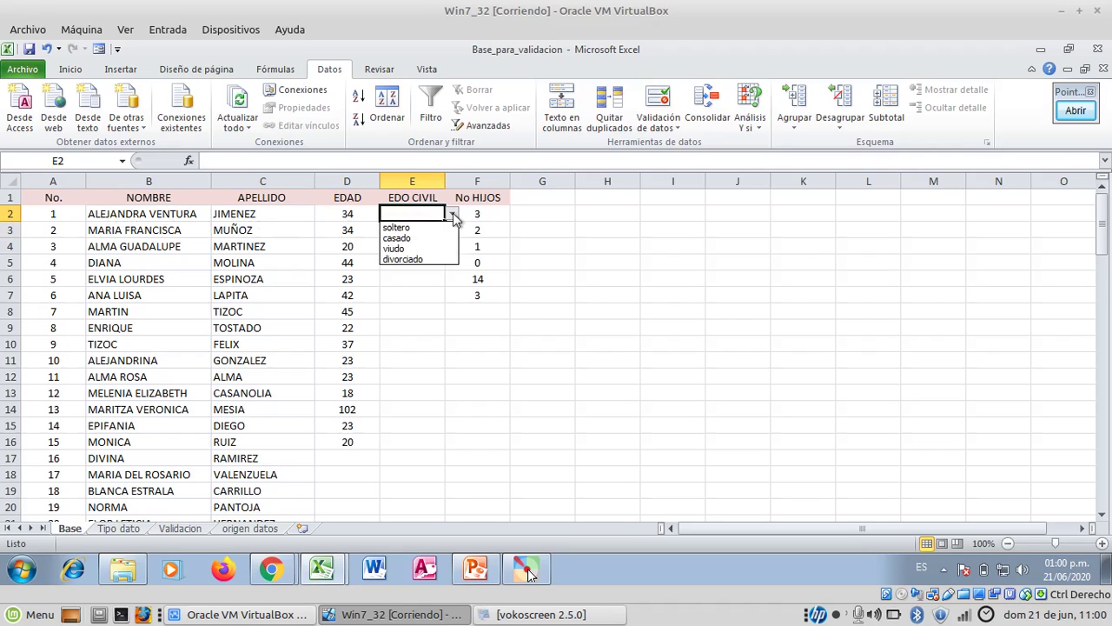
{"action": "left_click", "coordinate": [410, 238]}
{"action": "left_click", "coordinate": [424, 230]}
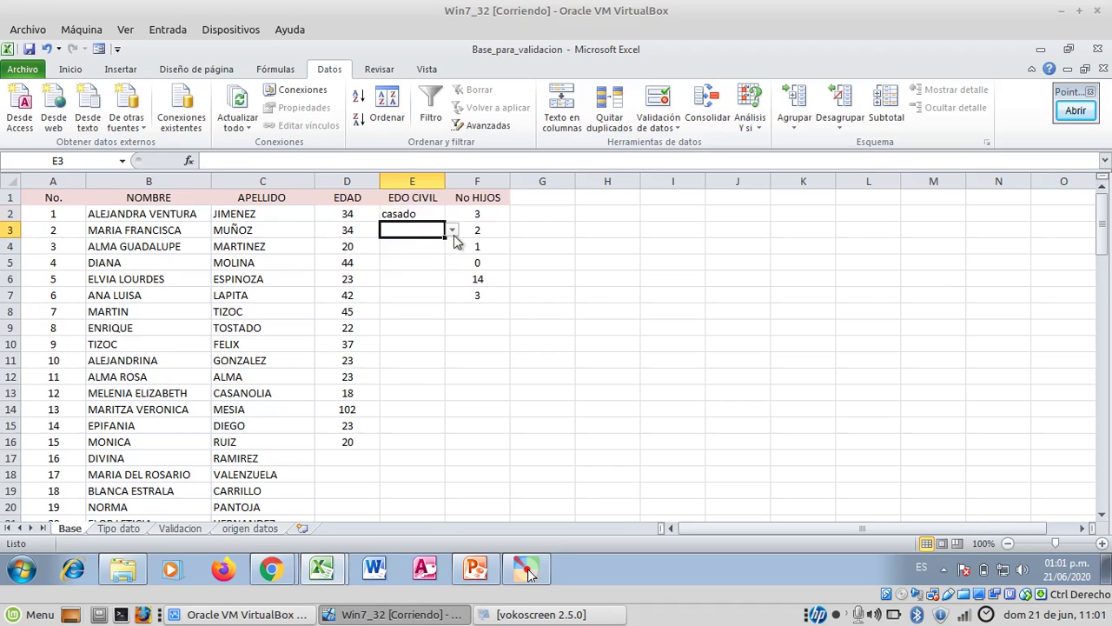
{"action": "left_click", "coordinate": [454, 232]}
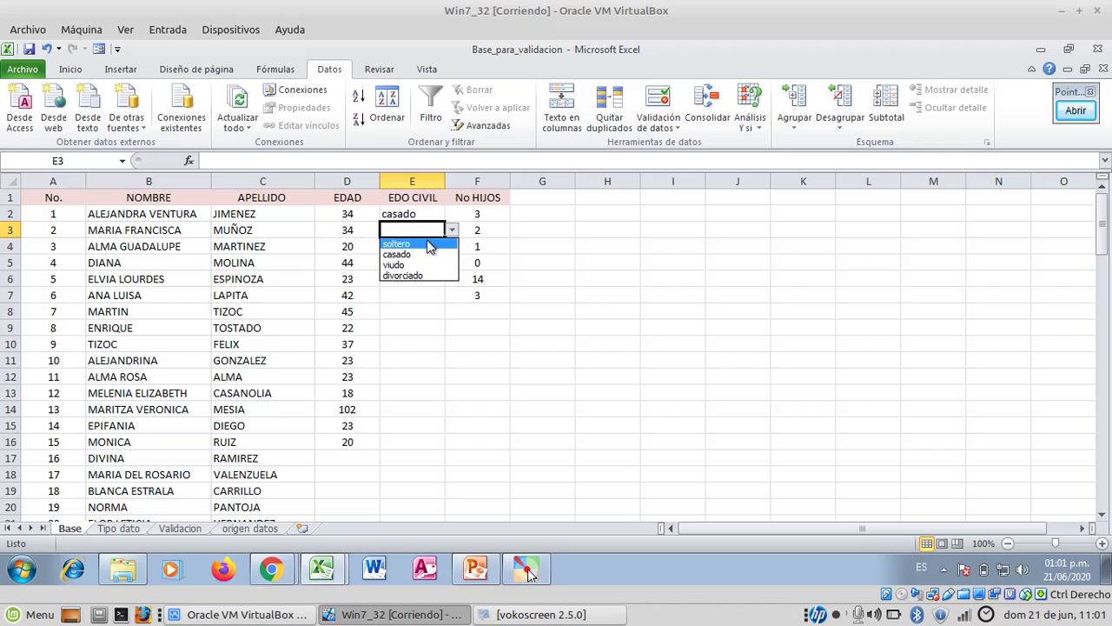
{"action": "left_click", "coordinate": [427, 244]}
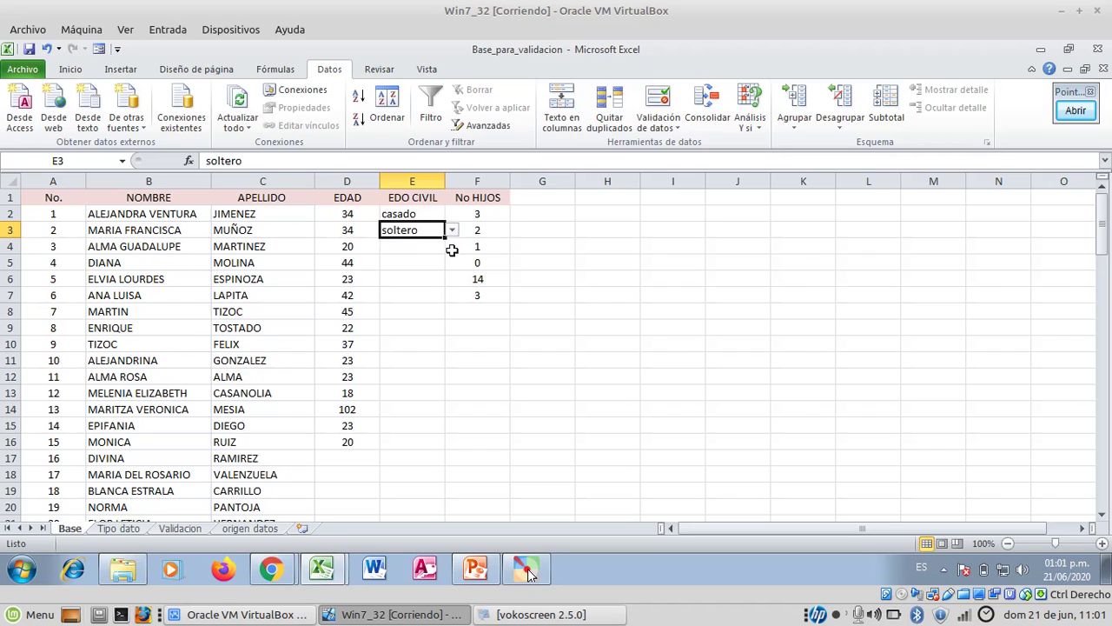
{"action": "left_click", "coordinate": [452, 229]}
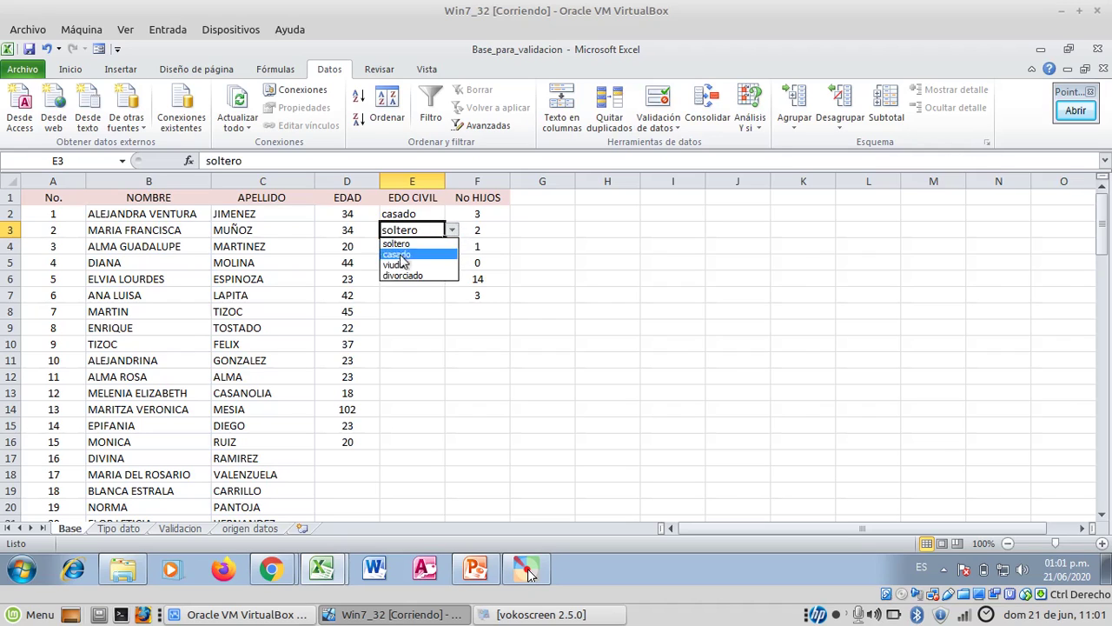
{"action": "left_click", "coordinate": [419, 243]}
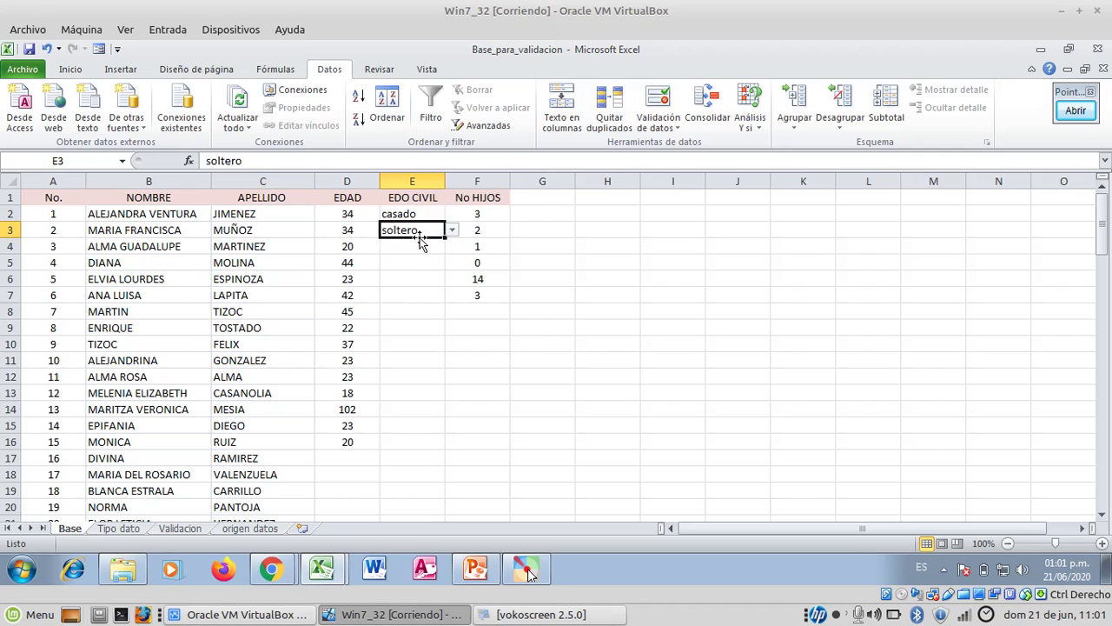
Choose viudo for cell E4 and divorciado for cell E5 from the EDO CIVIL drop-down list.
{"action": "left_click", "coordinate": [419, 245]}
{"action": "left_click", "coordinate": [452, 247]}
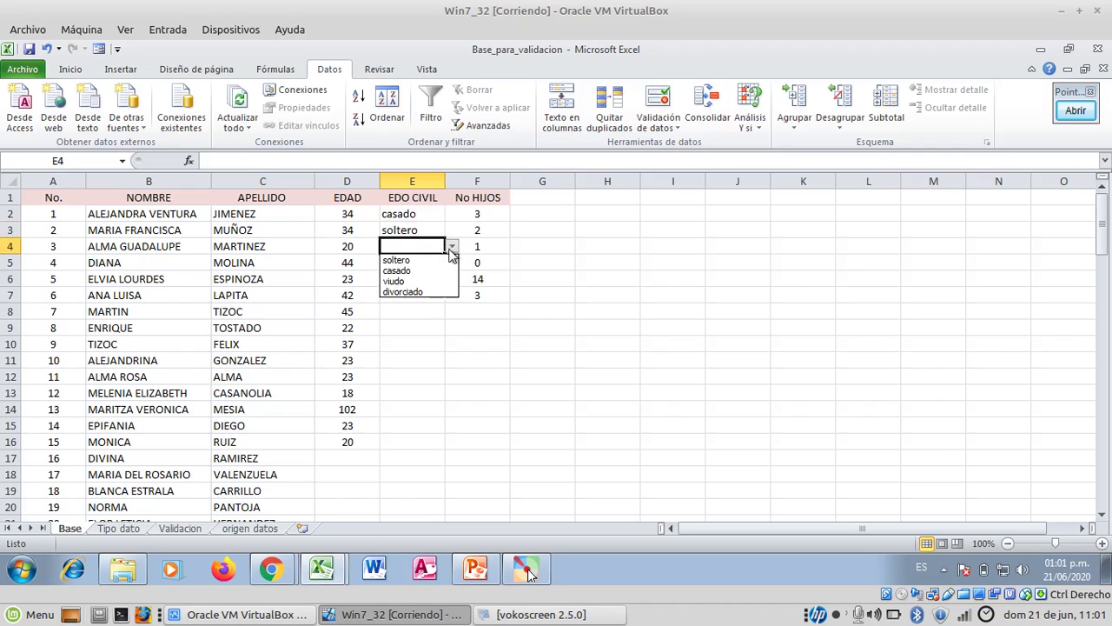
{"action": "left_click", "coordinate": [407, 281]}
{"action": "left_click", "coordinate": [423, 262]}
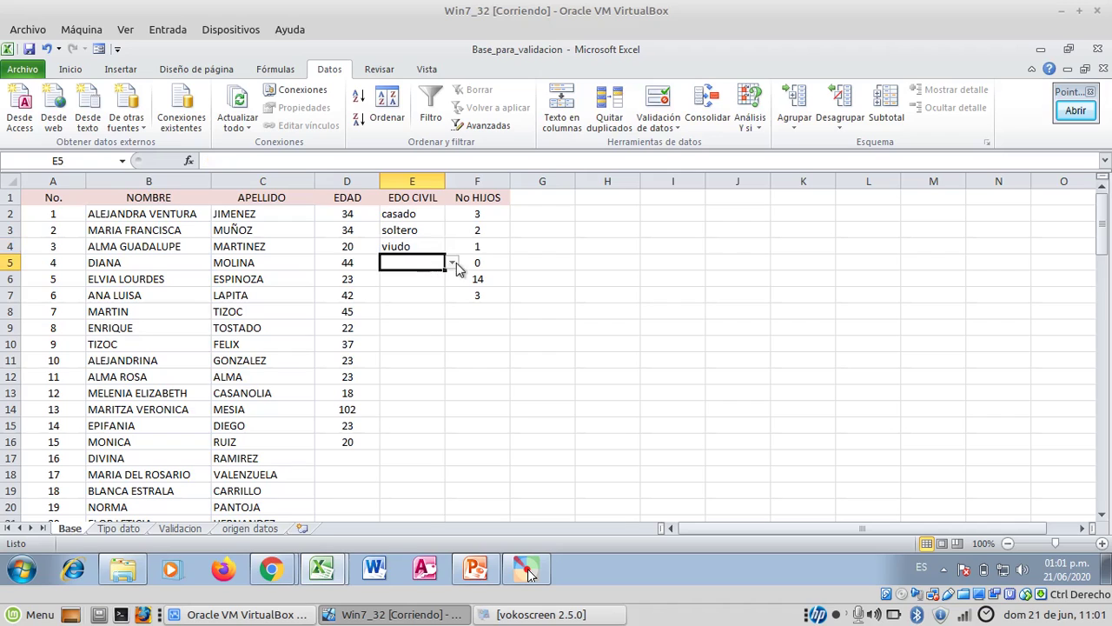
{"action": "left_click", "coordinate": [452, 263]}
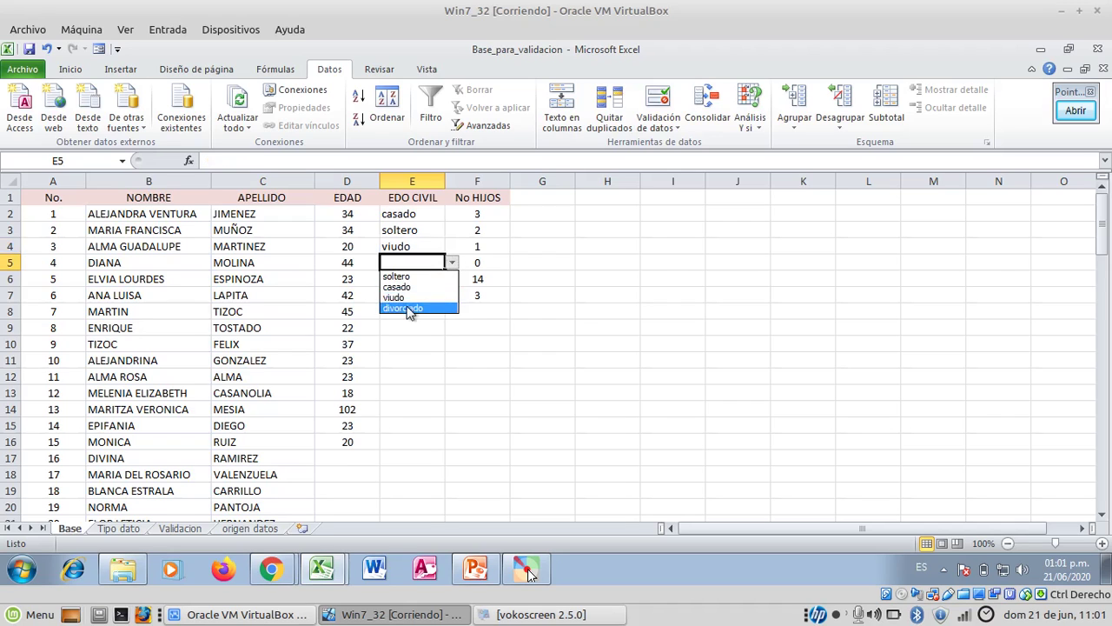
{"action": "left_click", "coordinate": [410, 309]}
Choose casado for both cells E6 and E7 from the EDO CIVIL drop-down list.
{"action": "left_click", "coordinate": [430, 280]}
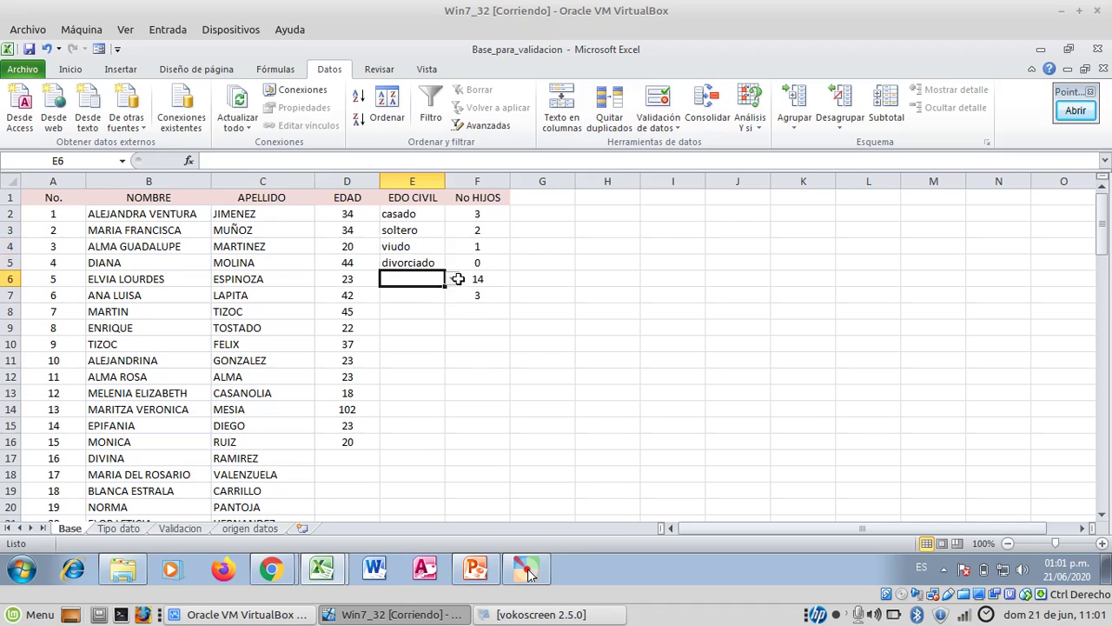
{"action": "left_click", "coordinate": [452, 279]}
{"action": "left_click", "coordinate": [427, 302]}
{"action": "left_click", "coordinate": [427, 299]}
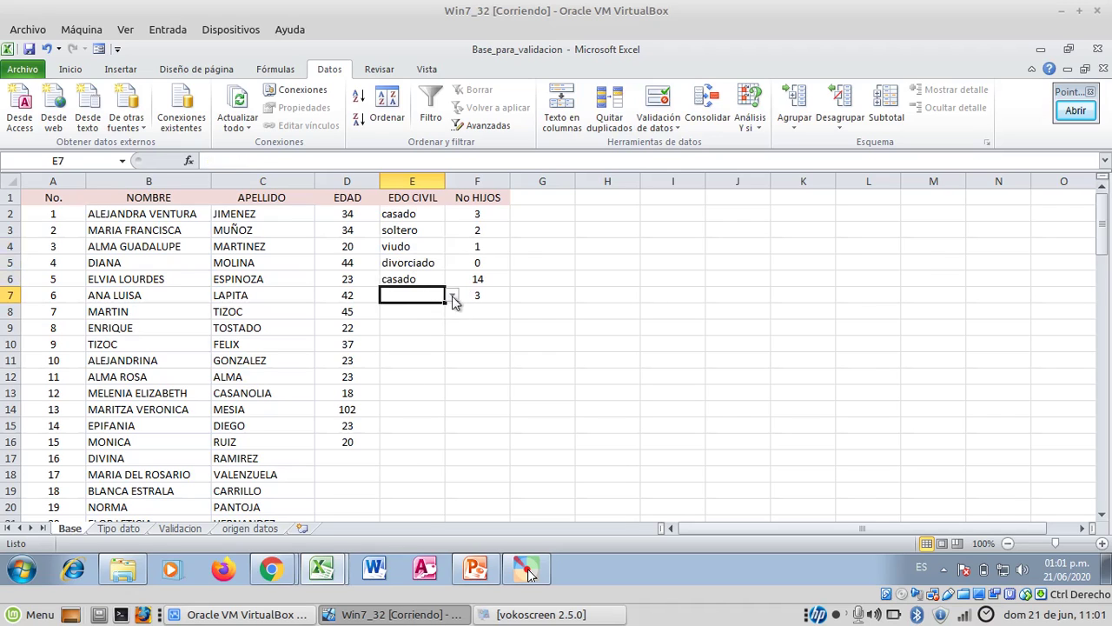
{"action": "left_click", "coordinate": [452, 296]}
{"action": "left_click", "coordinate": [410, 315]}
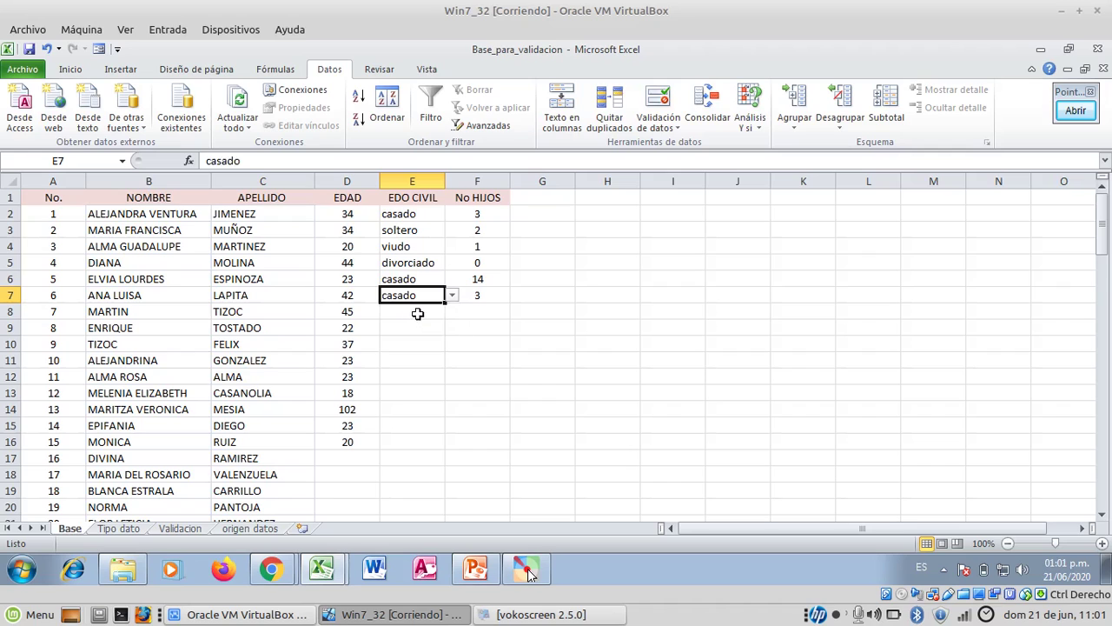
Complete row 8 by choosing soltero for EDO CIVIL and entering 0 for No HIJOS.
{"action": "left_click", "coordinate": [417, 313]}
{"action": "left_click", "coordinate": [452, 311]}
{"action": "left_click", "coordinate": [434, 324]}
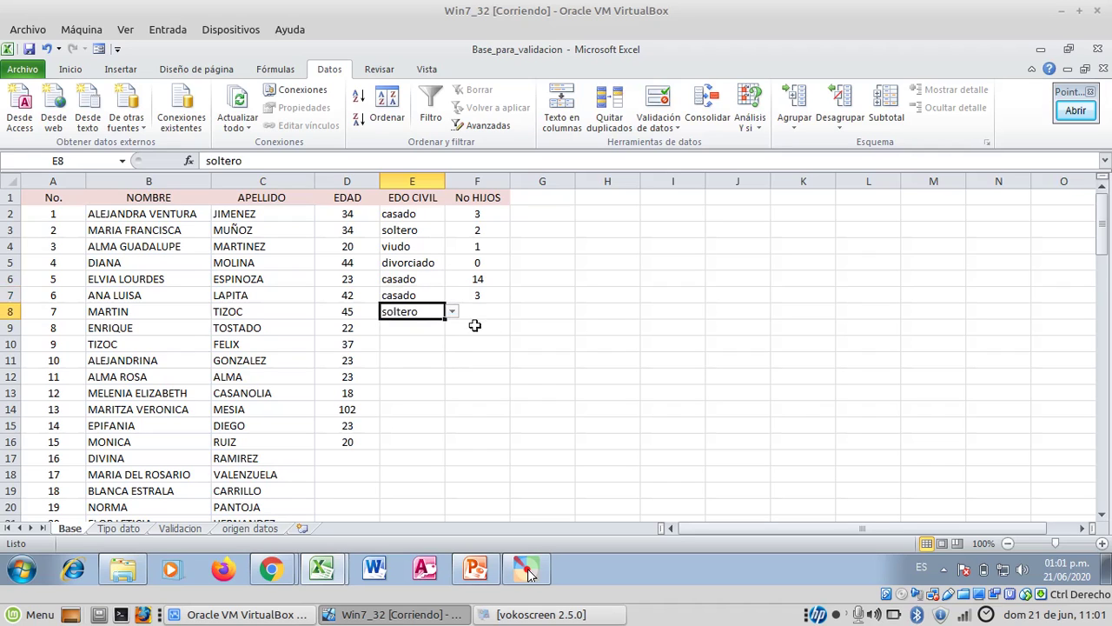
{"action": "left_click", "coordinate": [494, 311]}
{"action": "type", "text": "0"}
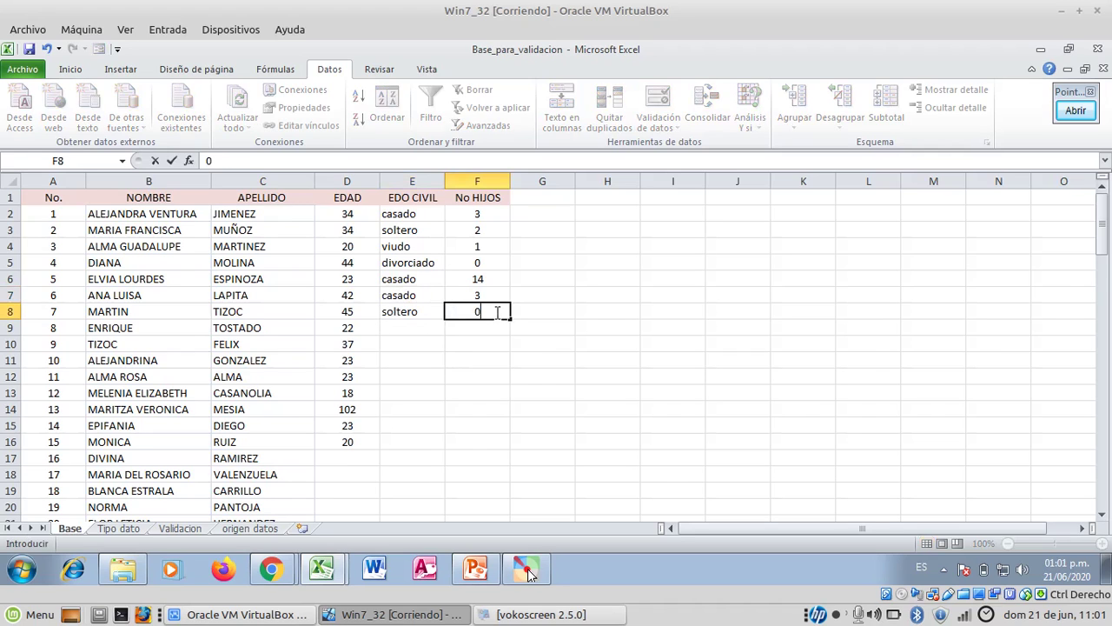
{"action": "key", "text": "Return"}
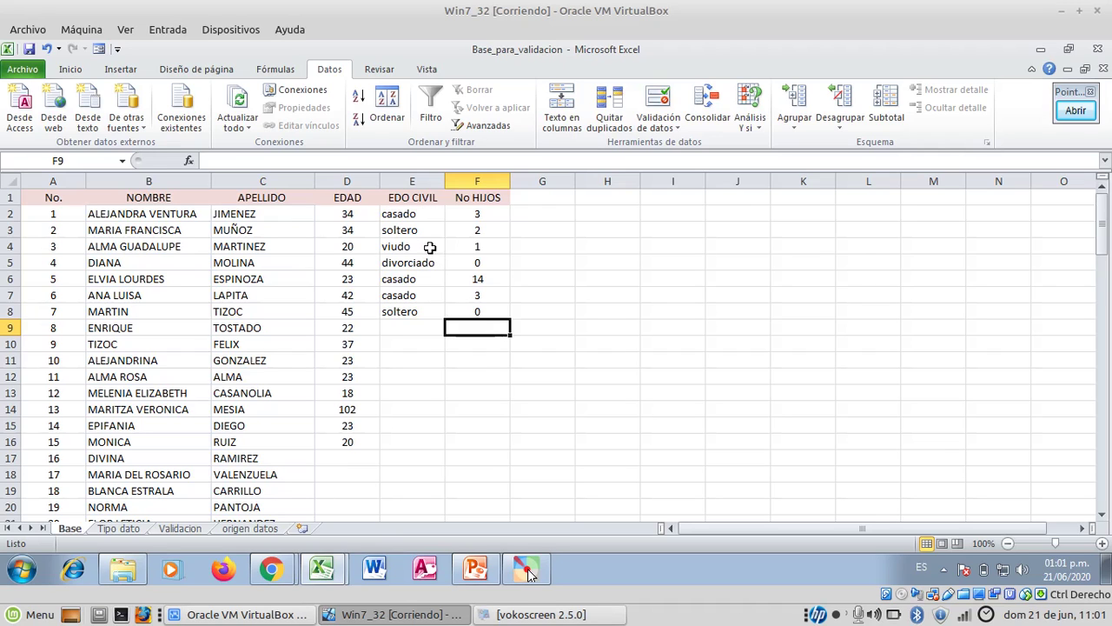
Choose casado for cell E9 from the EDO CIVIL drop-down list.
{"action": "left_click", "coordinate": [413, 325]}
{"action": "left_click", "coordinate": [452, 327]}
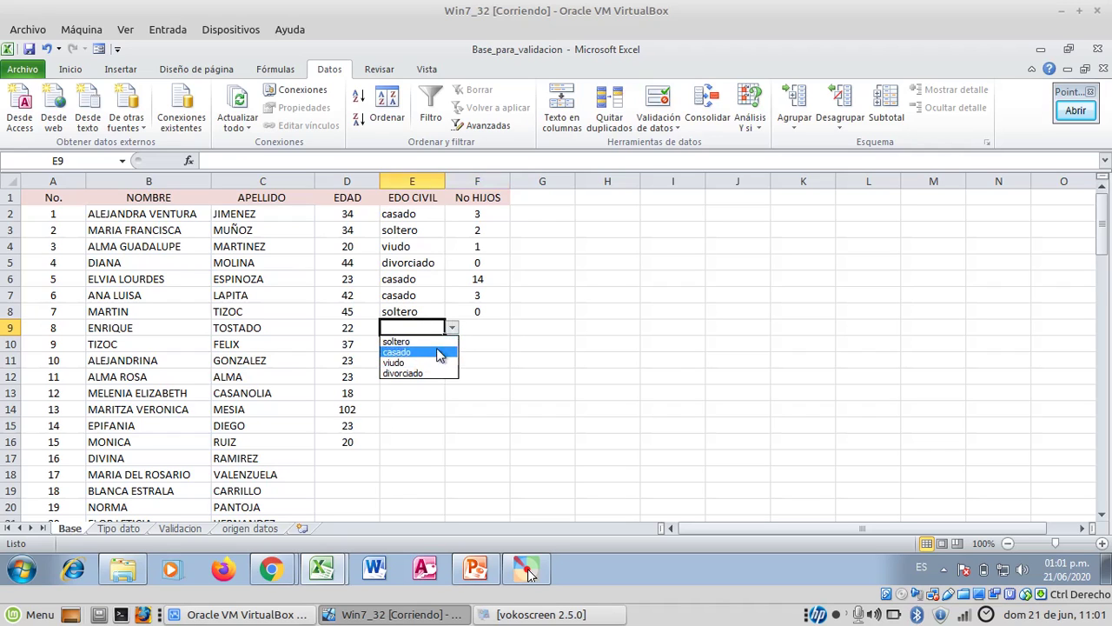
{"action": "left_click", "coordinate": [437, 352]}
{"action": "left_click", "coordinate": [448, 373]}
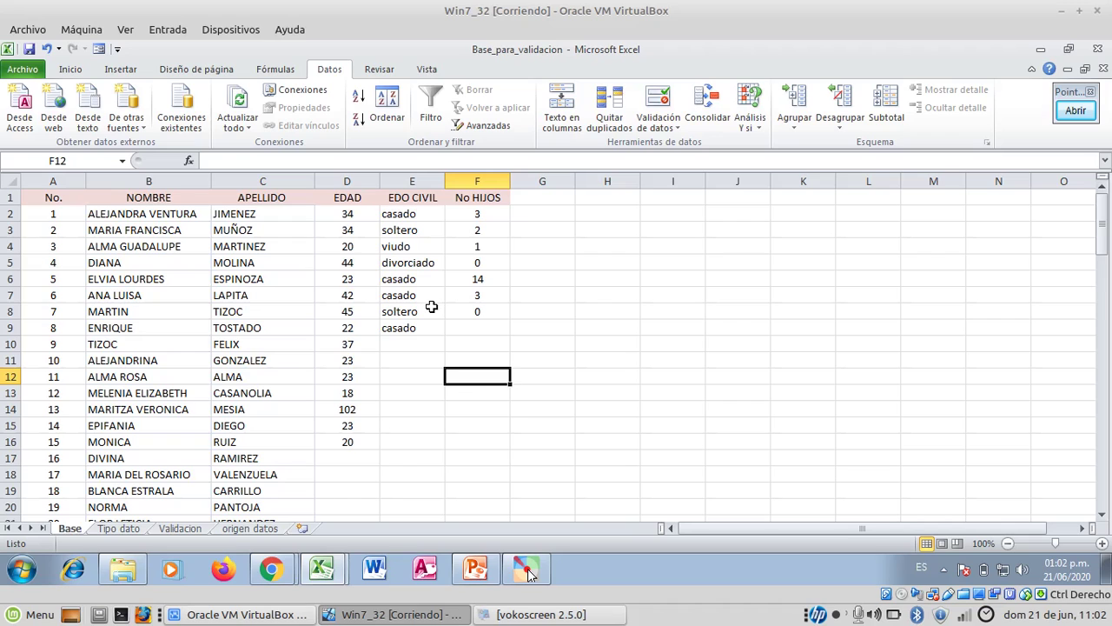
Review the drop-down options of cell E2 and the available data validation commands without changing anything.
{"action": "left_click", "coordinate": [436, 209]}
{"action": "left_click", "coordinate": [452, 213]}
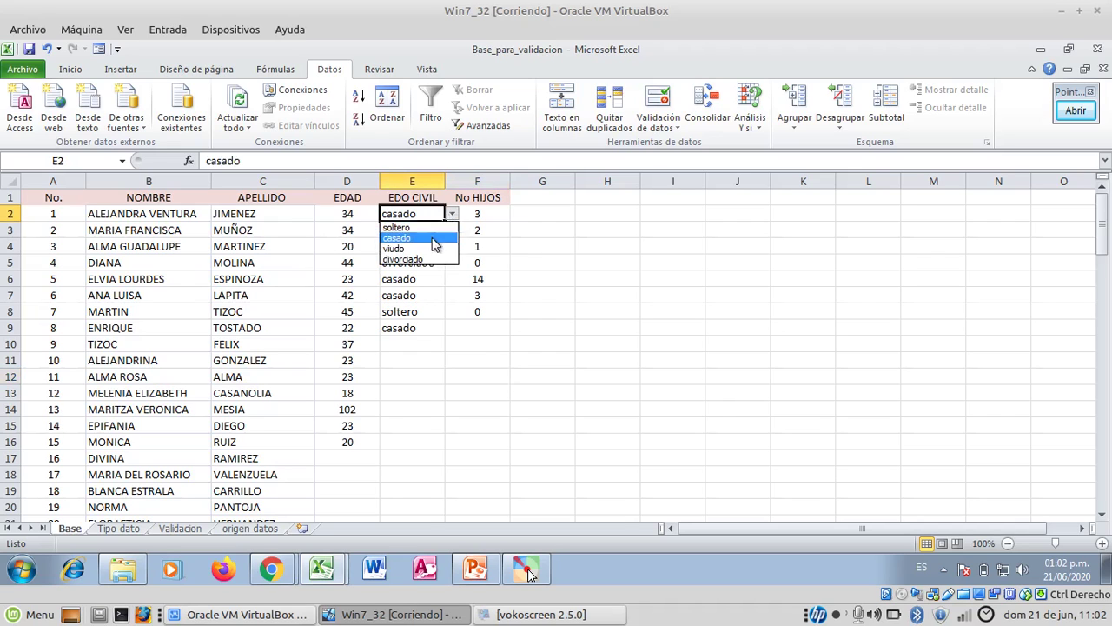
{"action": "key", "text": "Escape"}
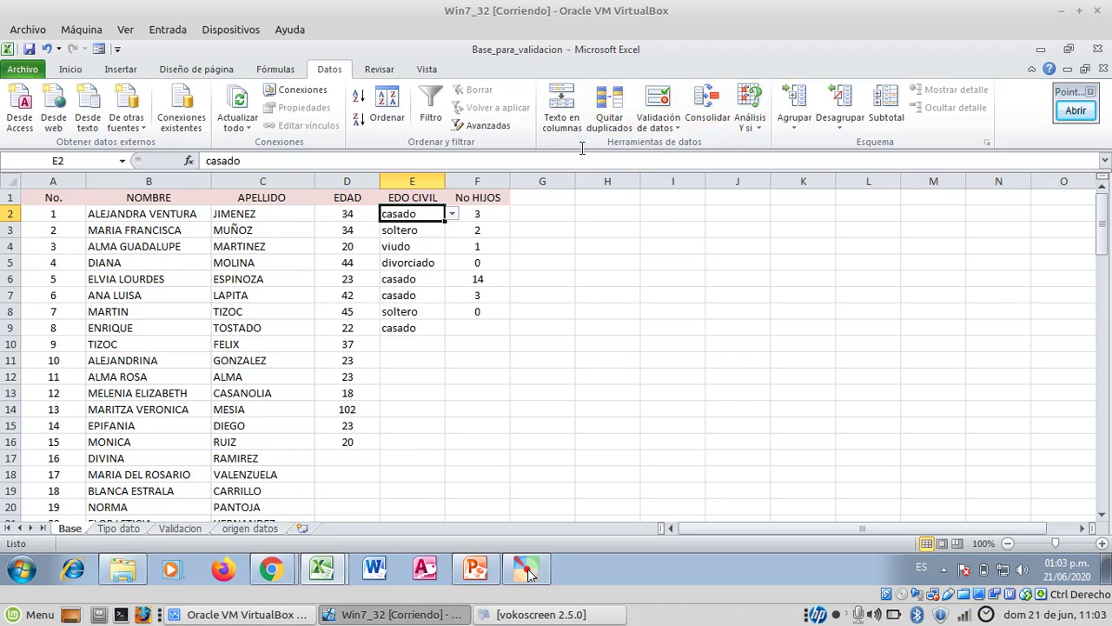
{"action": "left_click", "coordinate": [667, 127]}
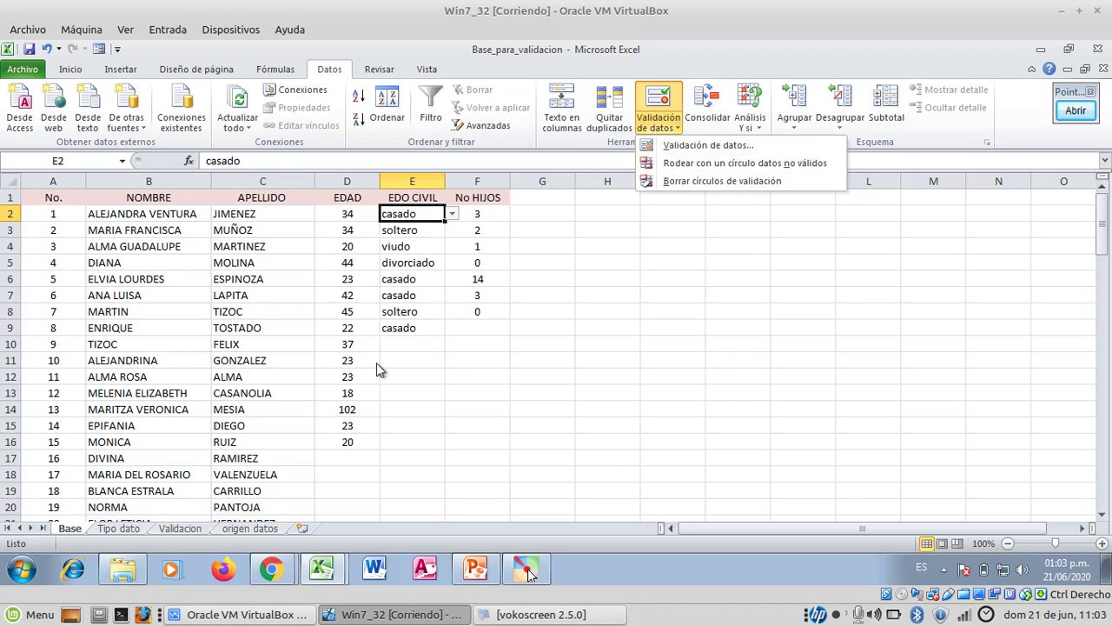
{"action": "left_click", "coordinate": [687, 216]}
Look through the full list of records and highlight the EDAD, EDO CIVIL and No HIJOS columns down to row 18.
{"action": "scroll", "coordinate": [408, 398], "scroll_direction": "down", "scroll_amount": 5}
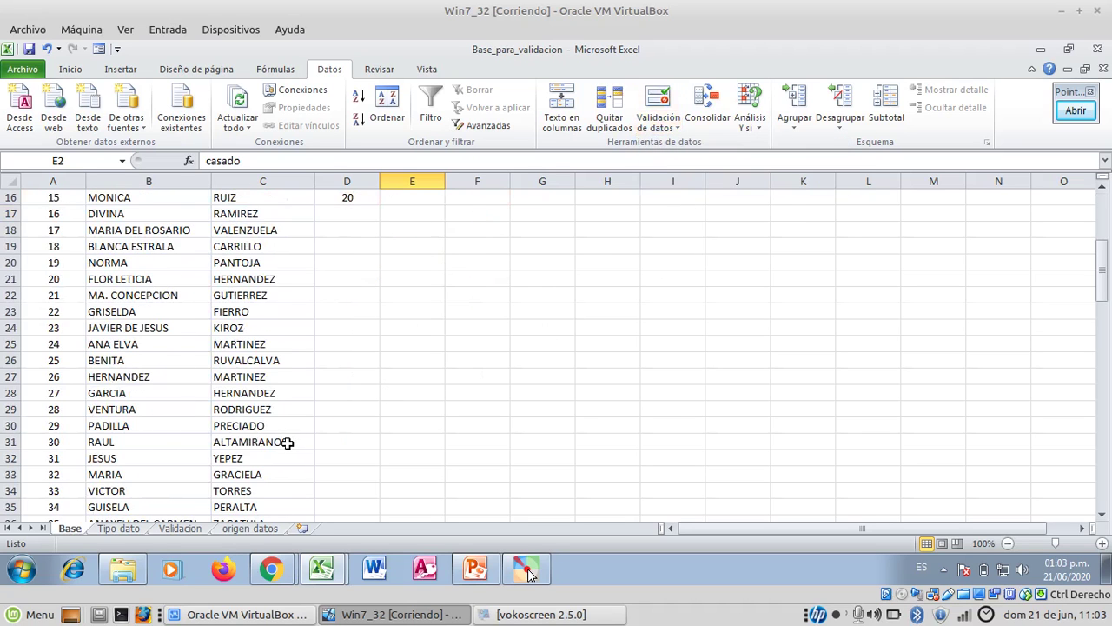
{"action": "scroll", "coordinate": [287, 443], "scroll_direction": "down", "scroll_amount": 19}
{"action": "scroll", "coordinate": [287, 443], "scroll_direction": "down", "scroll_amount": 6}
{"action": "scroll", "coordinate": [287, 443], "scroll_direction": "up", "scroll_amount": 18}
{"action": "scroll", "coordinate": [287, 443], "scroll_direction": "up", "scroll_amount": 12}
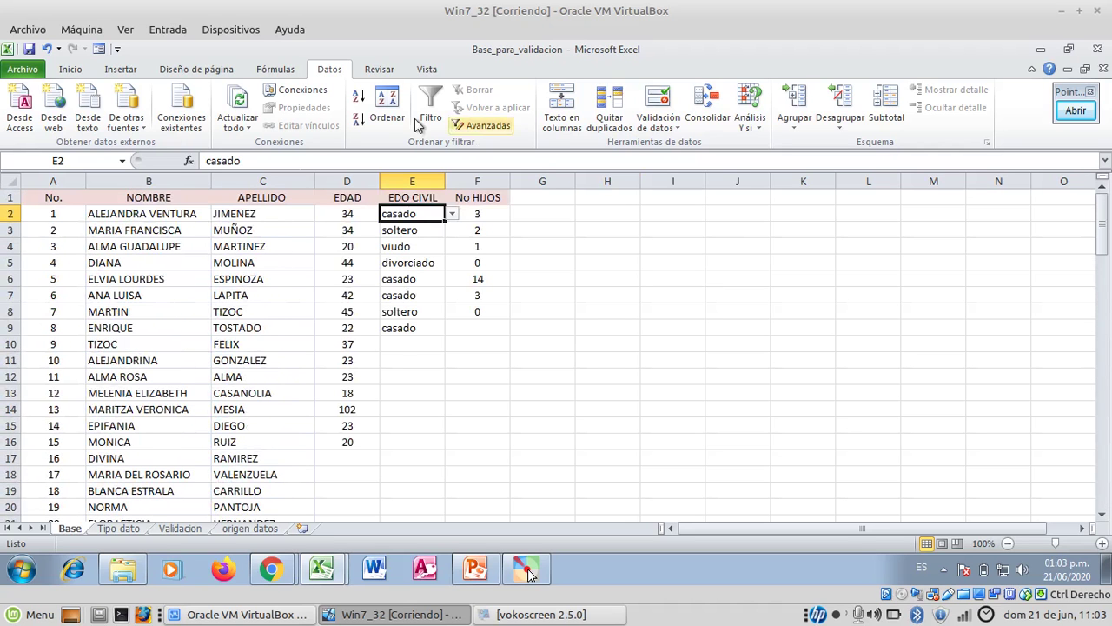
{"action": "left_click_drag", "start_coordinate": [352, 197], "coordinate": [484, 472]}
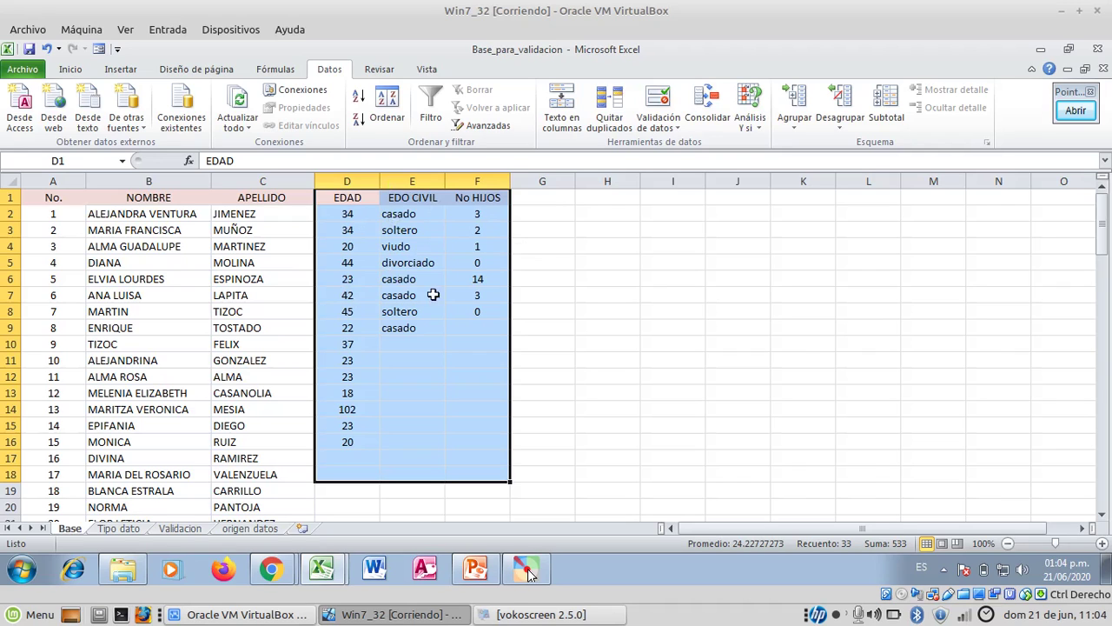
{"action": "left_click", "coordinate": [555, 198]}
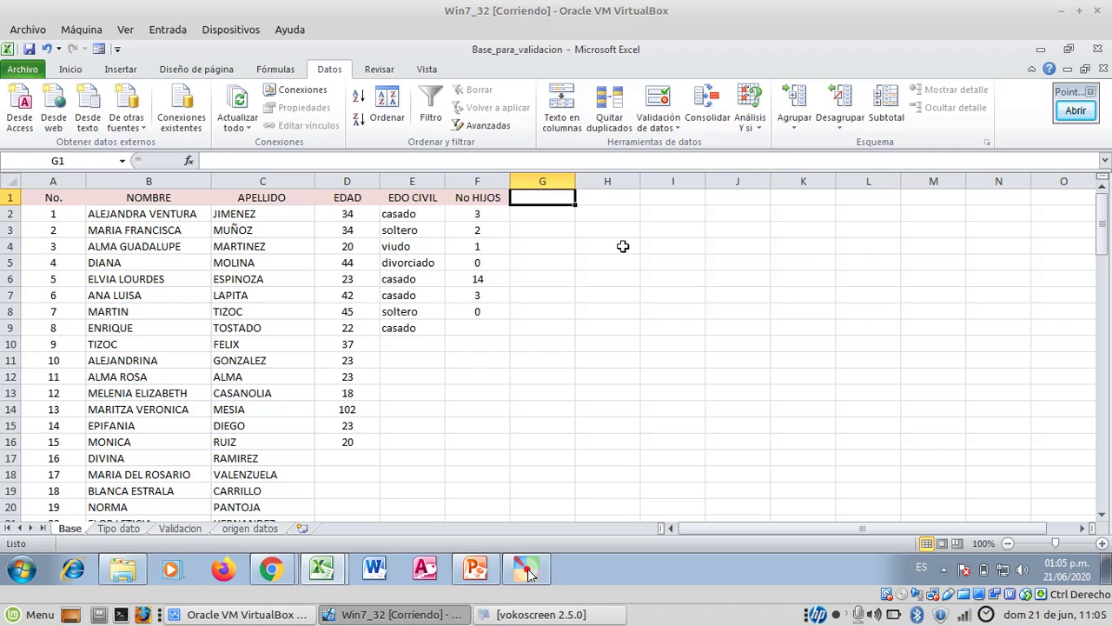
Review the permitted data types in the data validation settings of cell E3, including Personalizada, and leave the settings unchanged.
{"action": "left_click", "coordinate": [429, 229]}
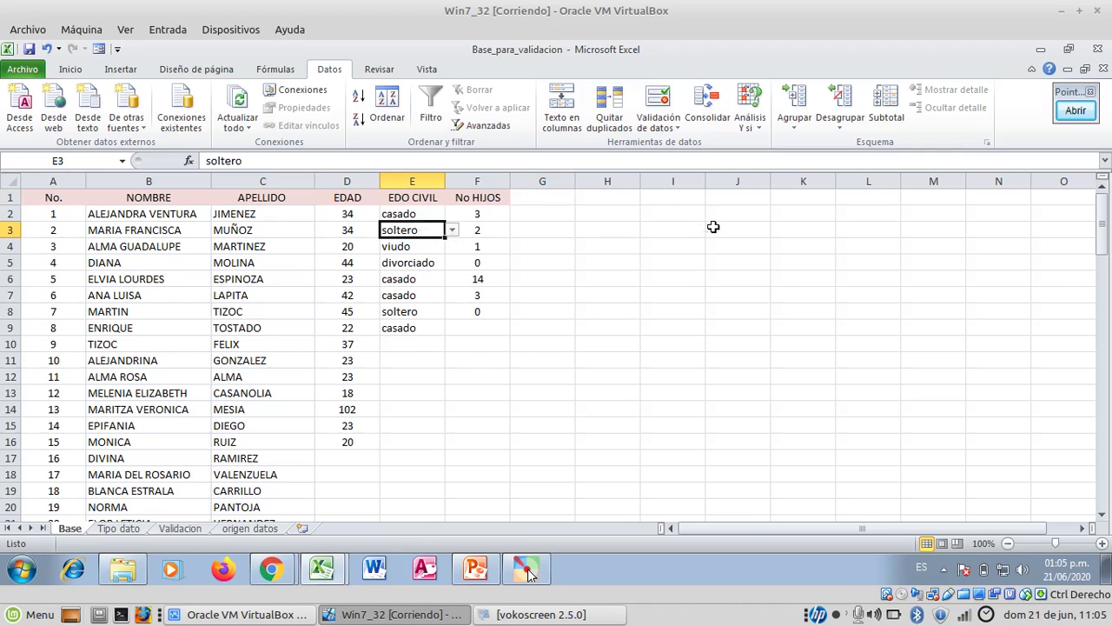
{"action": "left_click", "coordinate": [676, 127]}
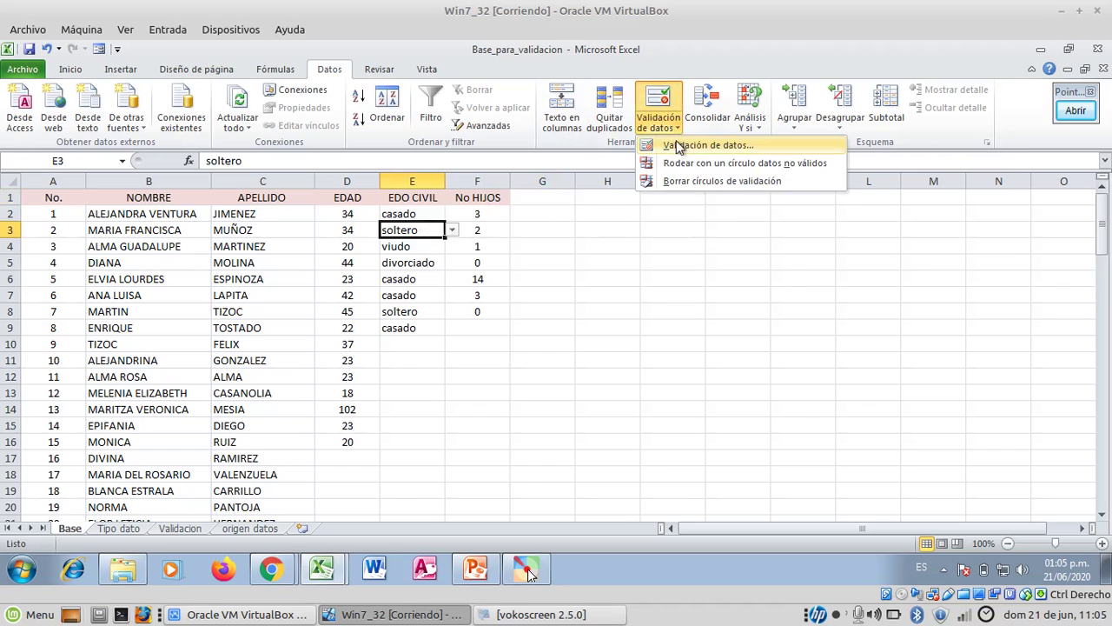
{"action": "left_click", "coordinate": [679, 147]}
{"action": "left_click", "coordinate": [786, 236]}
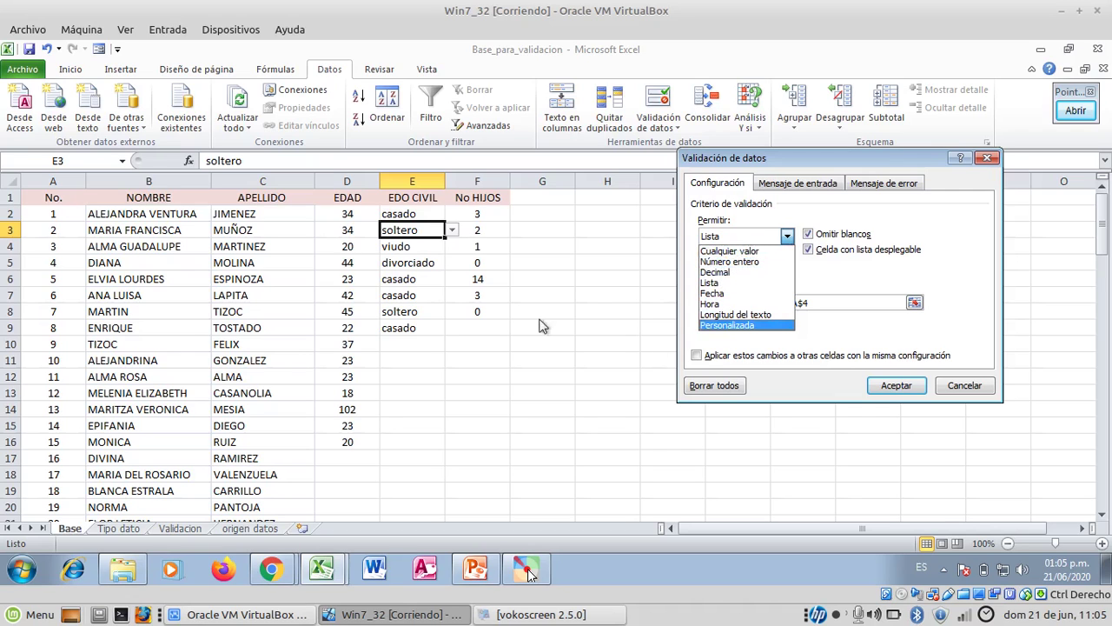
{"action": "left_click", "coordinate": [959, 389]}
{"action": "left_click", "coordinate": [505, 293]}
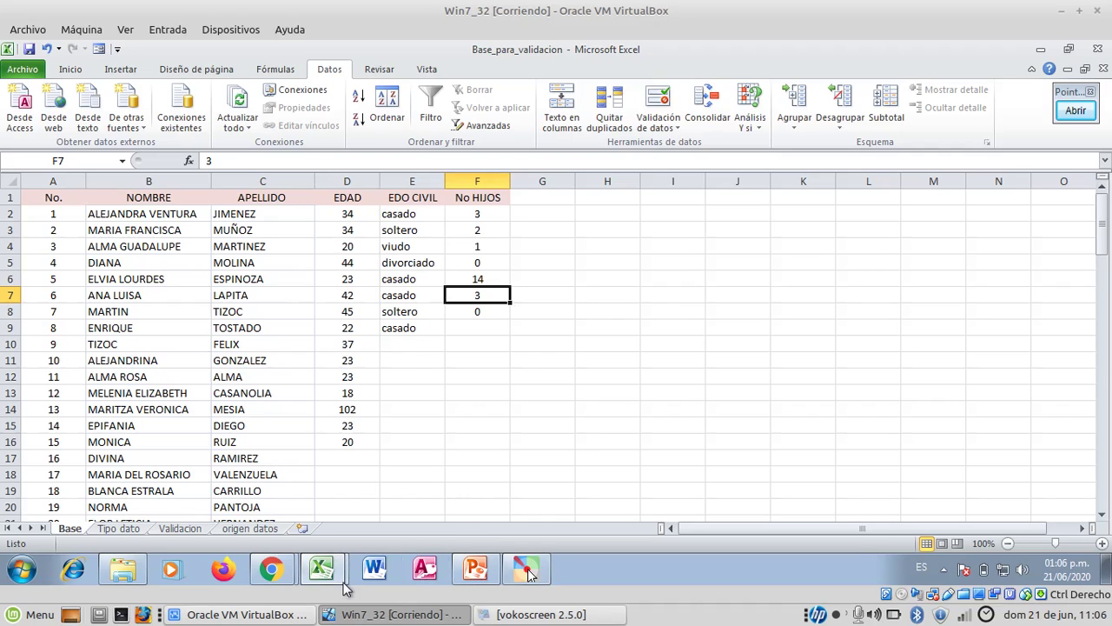
Switch to the Google Meet call in Chrome and show the list of participants.
{"action": "left_click", "coordinate": [282, 581]}
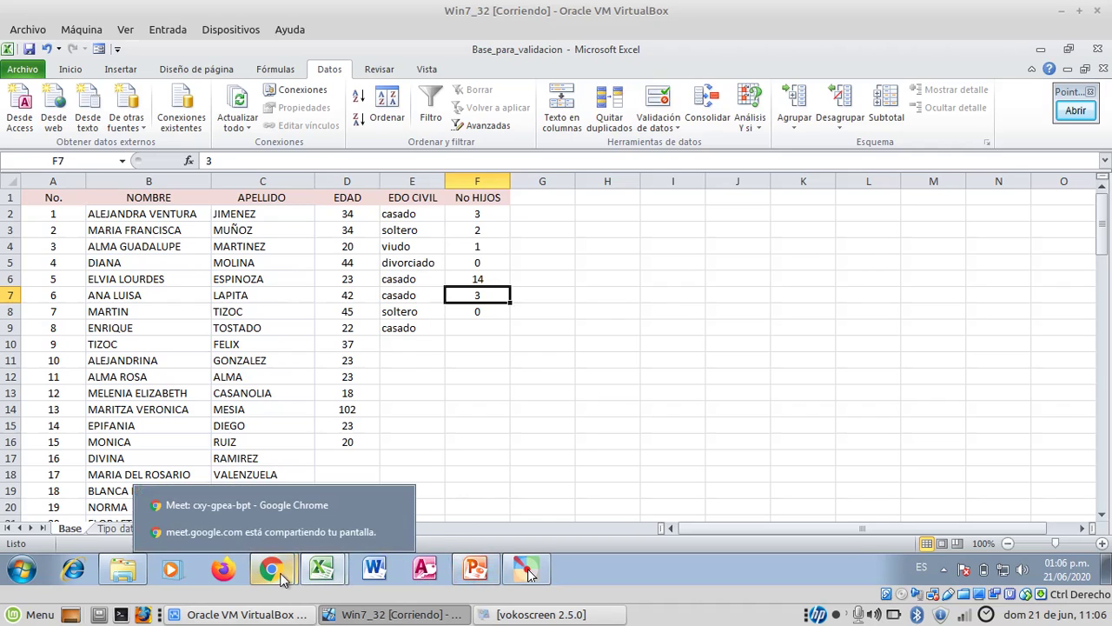
{"action": "left_click", "coordinate": [288, 501]}
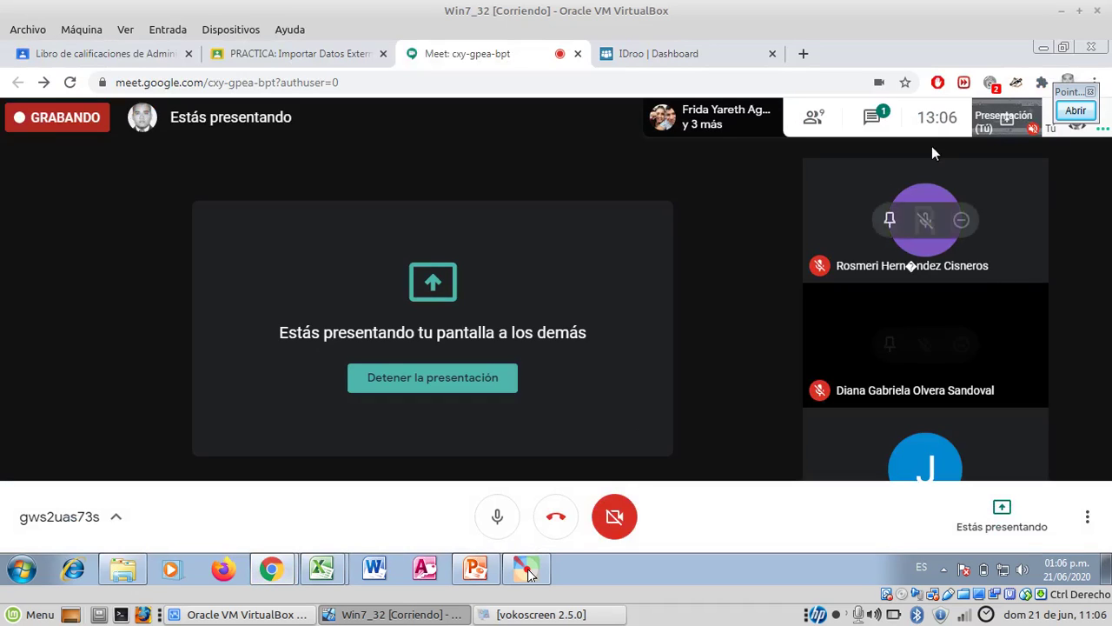
{"action": "left_click", "coordinate": [812, 115]}
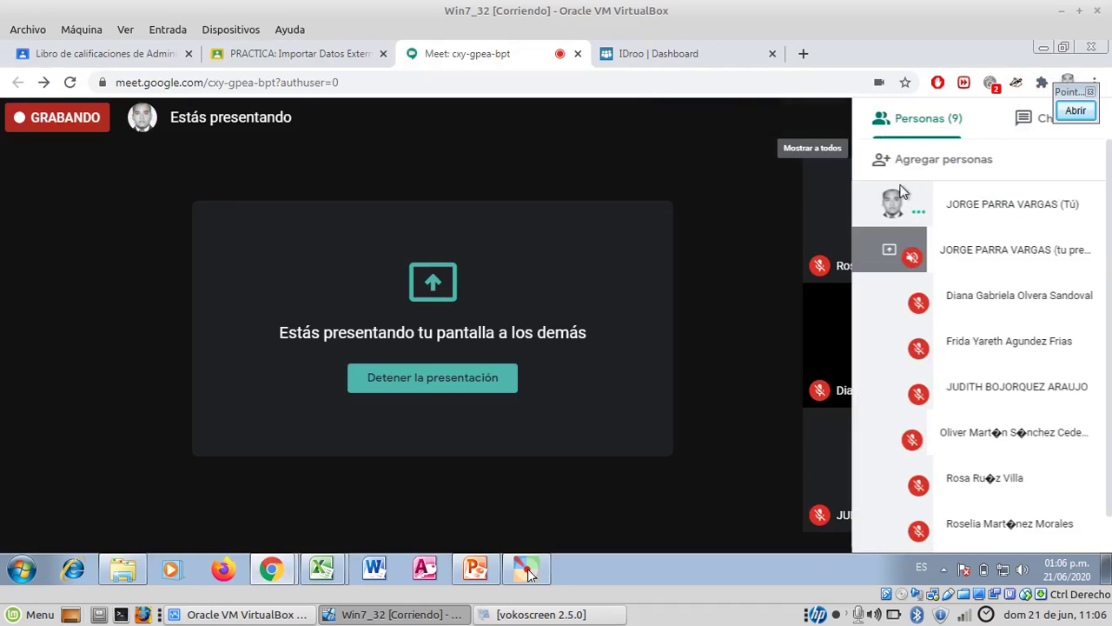